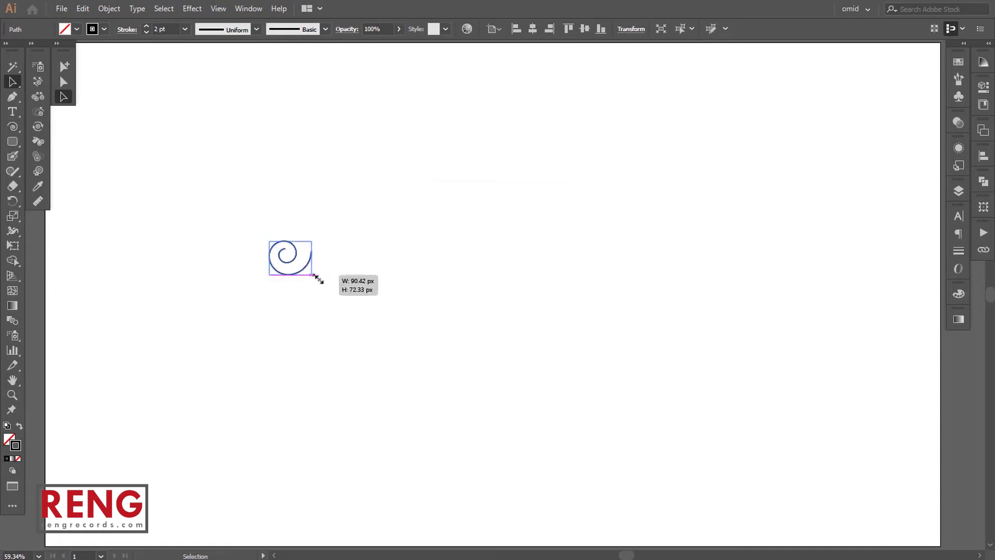
Enlarge and rotate the spiral path and change its stroke colour to light grey #B3B3B3.
drag(500, 240, 484, 407)
drag(446, 331, 406, 324)
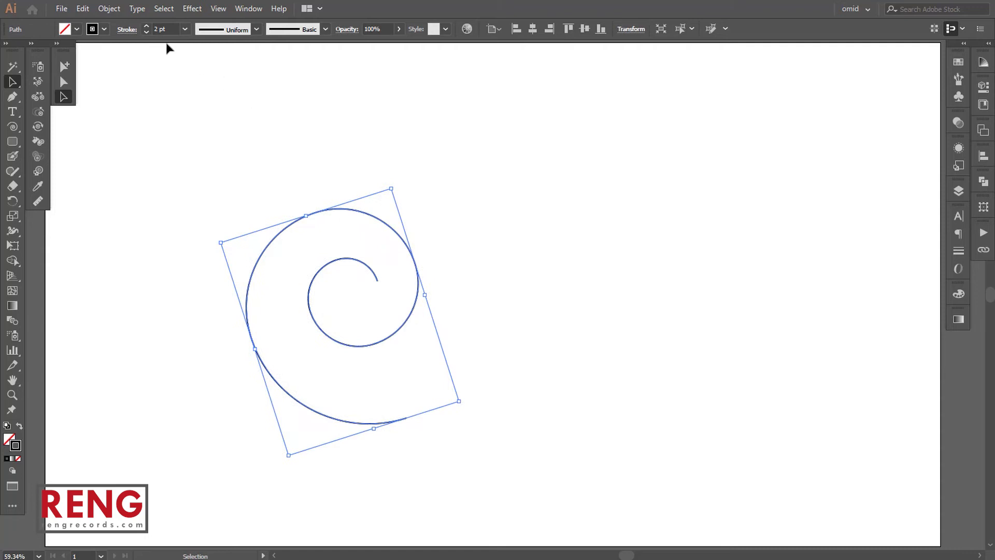
click(105, 29)
click(35, 51)
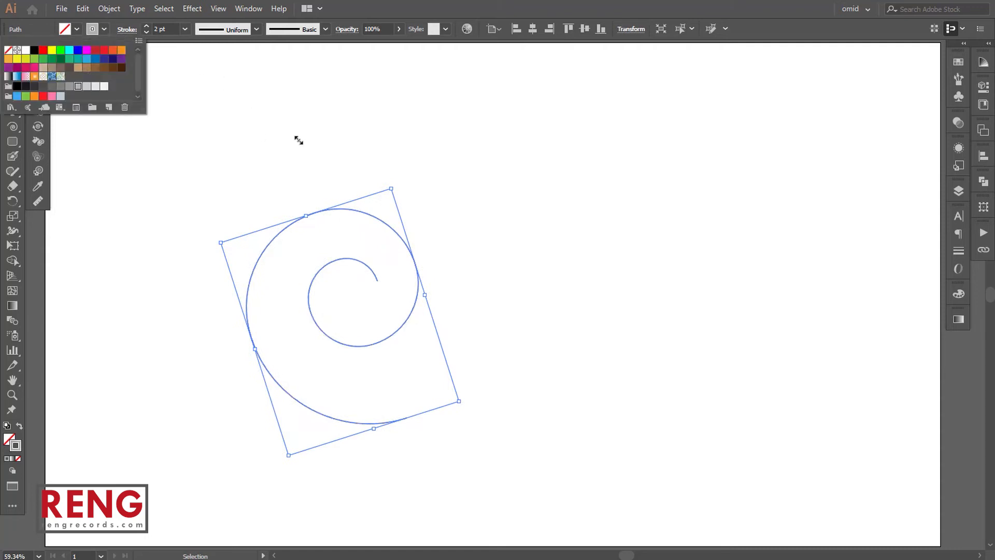
click(365, 189)
Duplicate the grey spiral to its right, then shrink and rotate the copy slightly.
drag(386, 226, 652, 229)
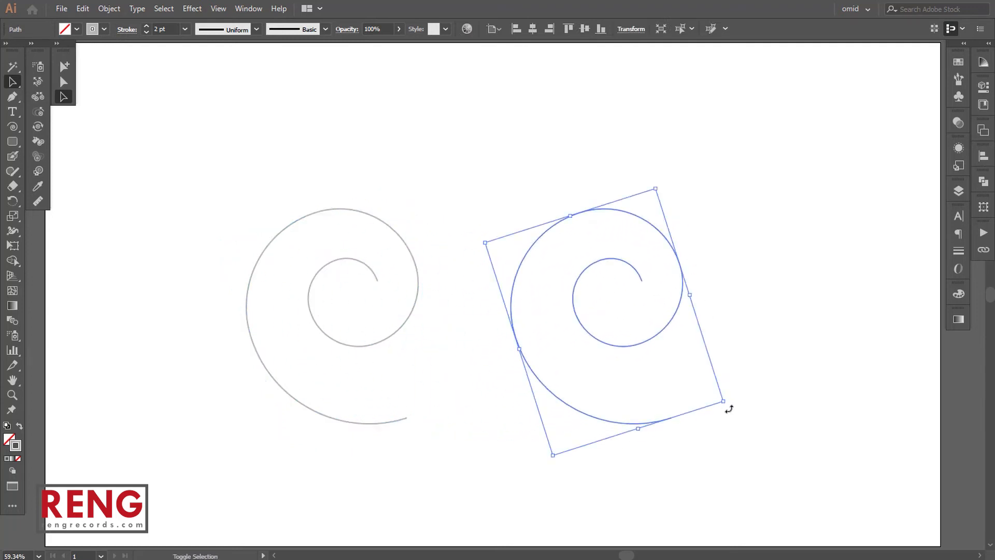
drag(724, 402, 718, 353)
mouse_move(626, 335)
mouse_down()
mouse_move(658, 337)
mouse_move(641, 336)
mouse_up()
Select both spirals and make a blend between them.
drag(244, 158, 761, 453)
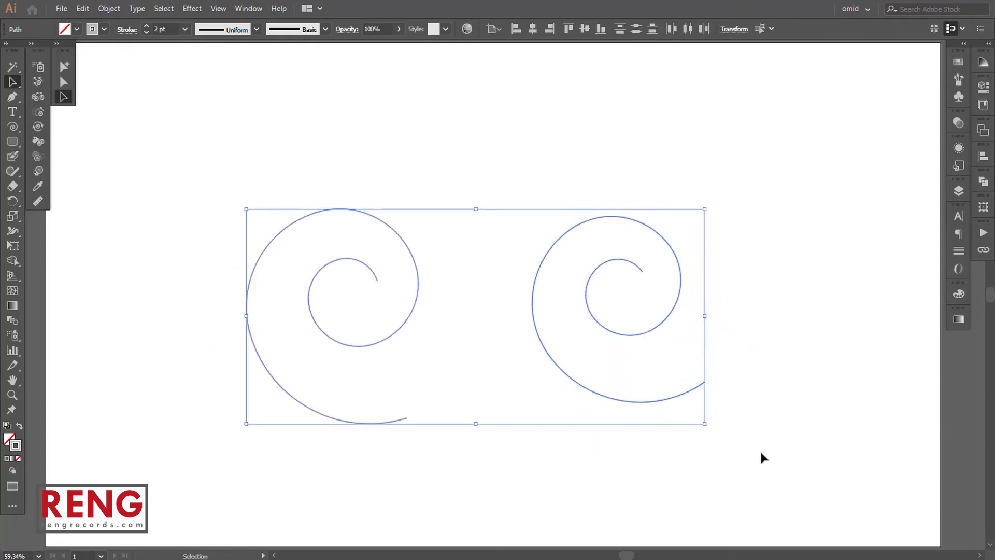
click(98, 9)
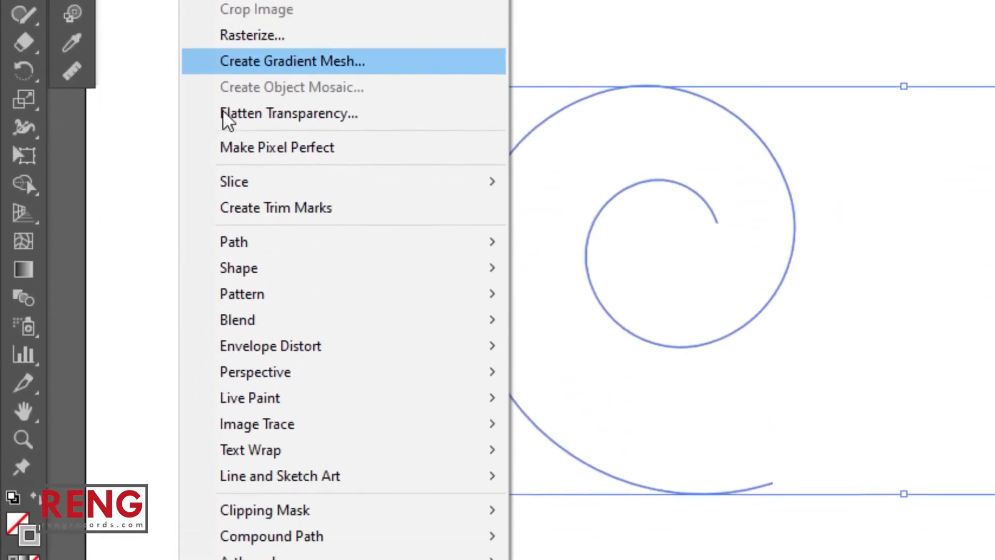
mouse_move(284, 313)
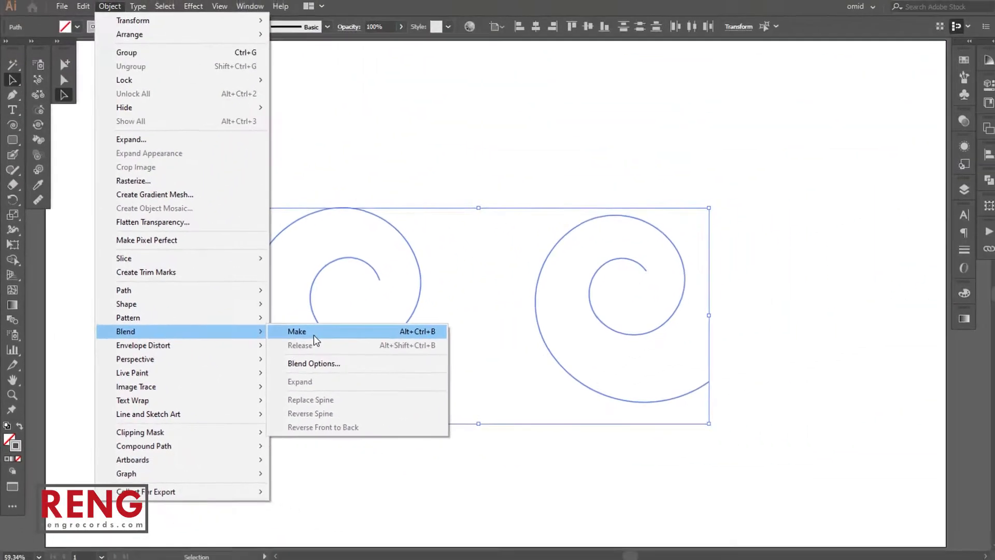
click(565, 256)
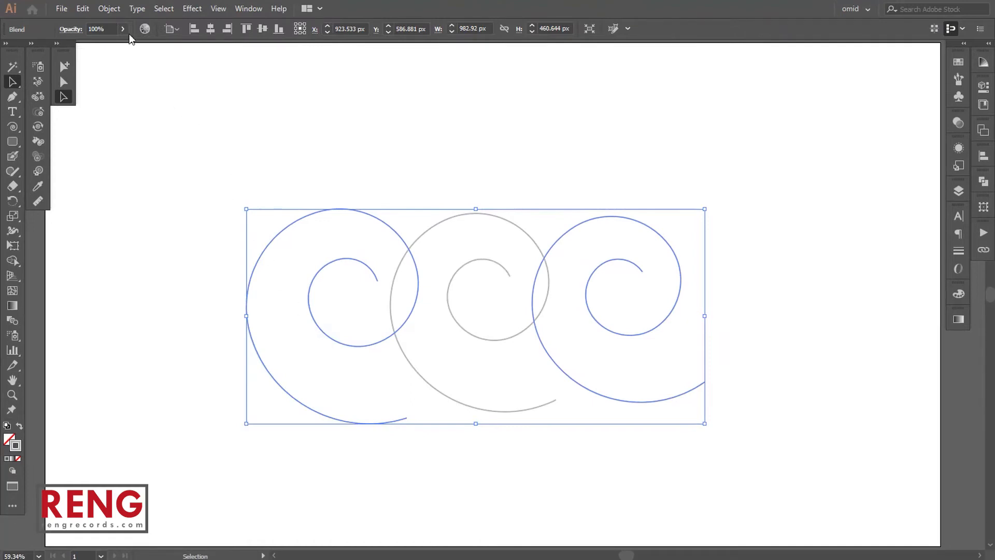
Set the blend's spacing to Specified Steps with 300 steps, with the preview enabled.
click(111, 8)
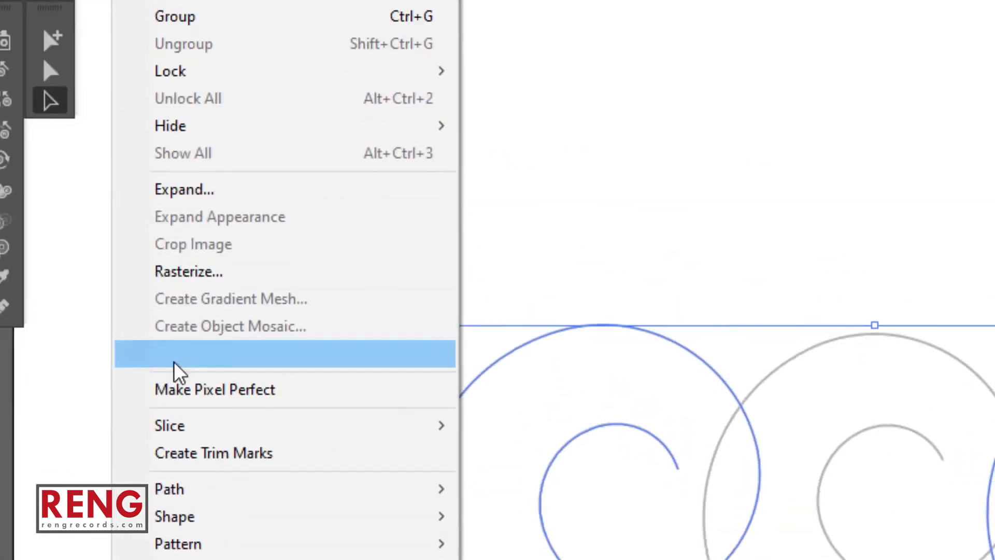
mouse_move(216, 248)
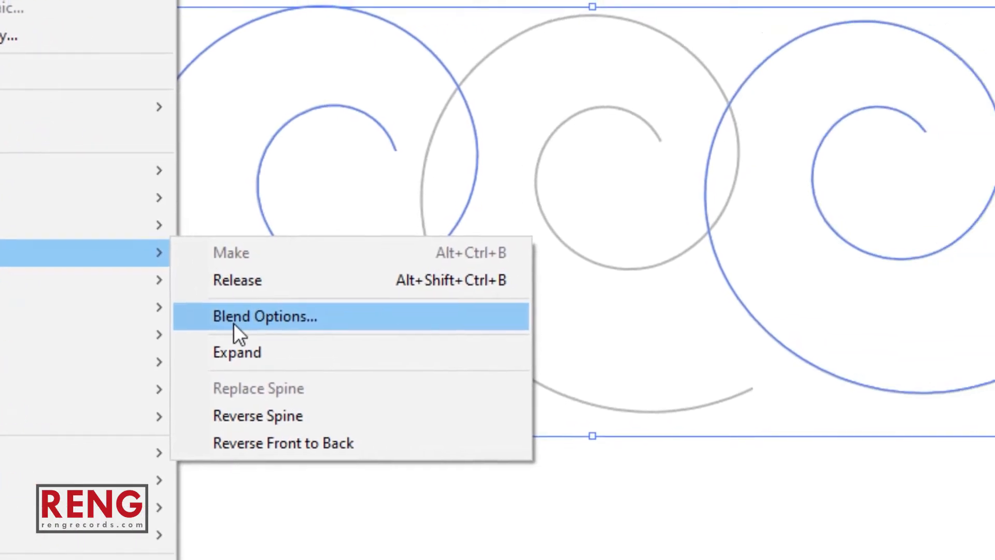
click(234, 325)
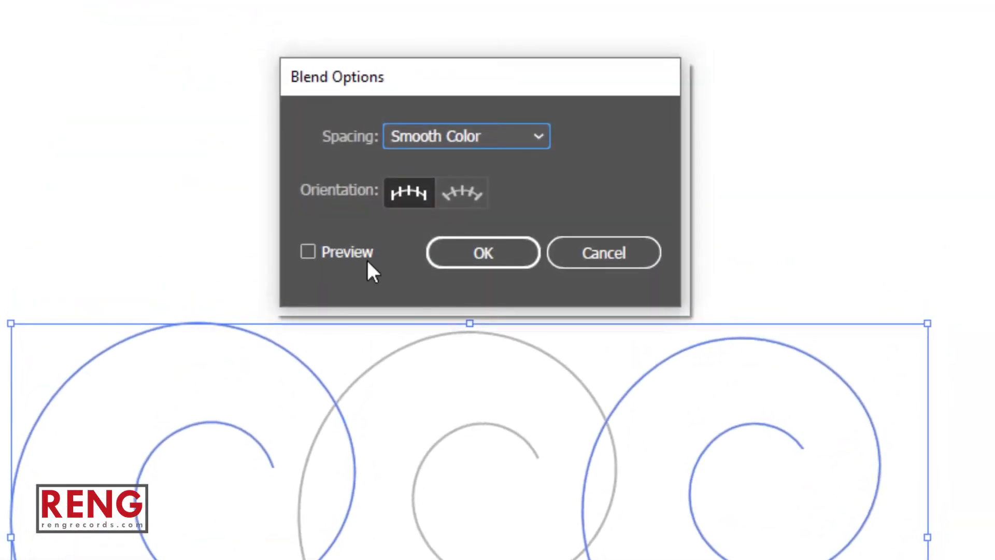
click(314, 249)
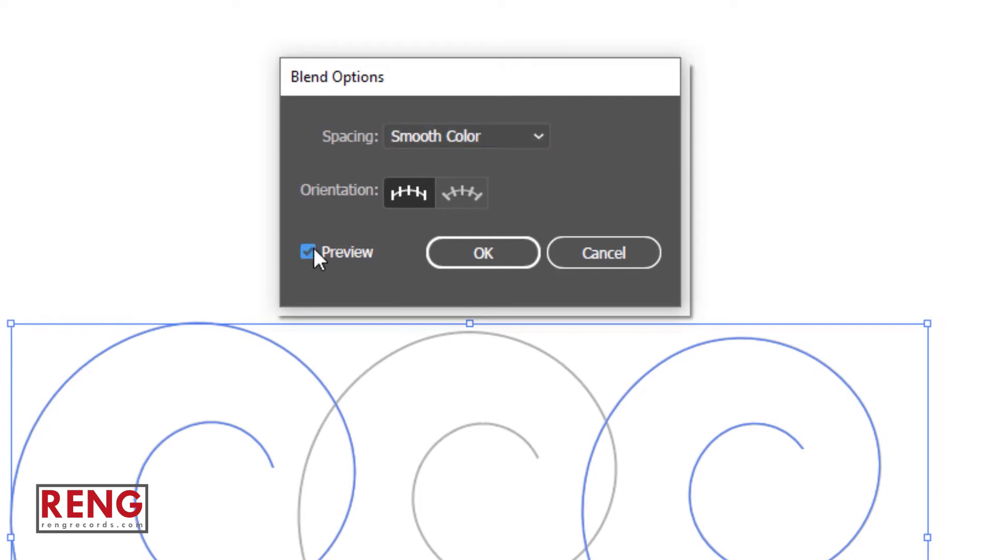
click(476, 138)
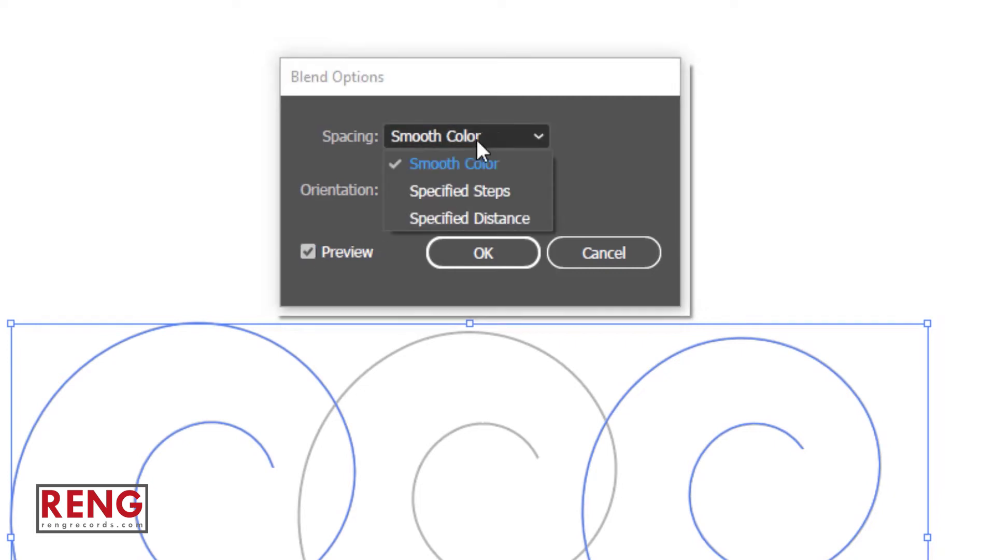
click(477, 191)
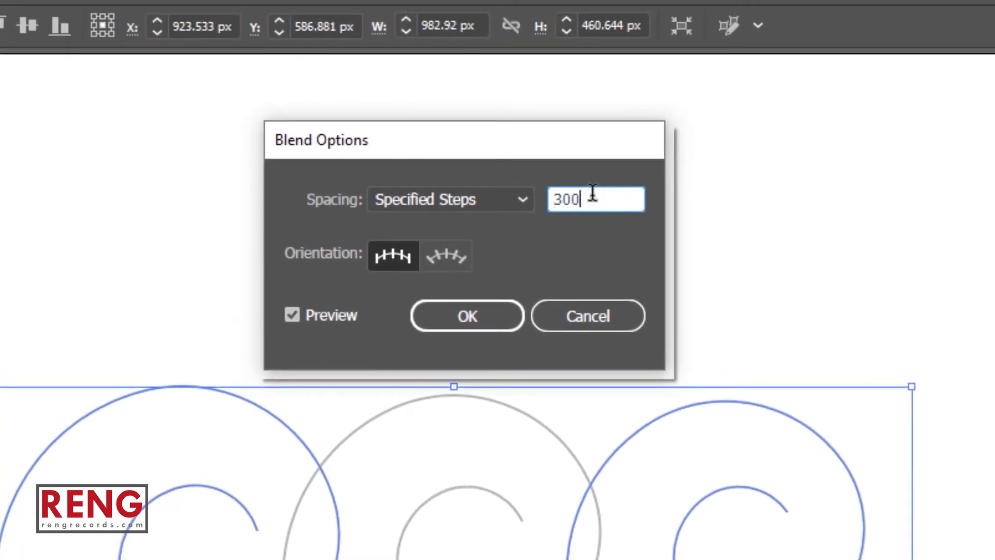
click(449, 316)
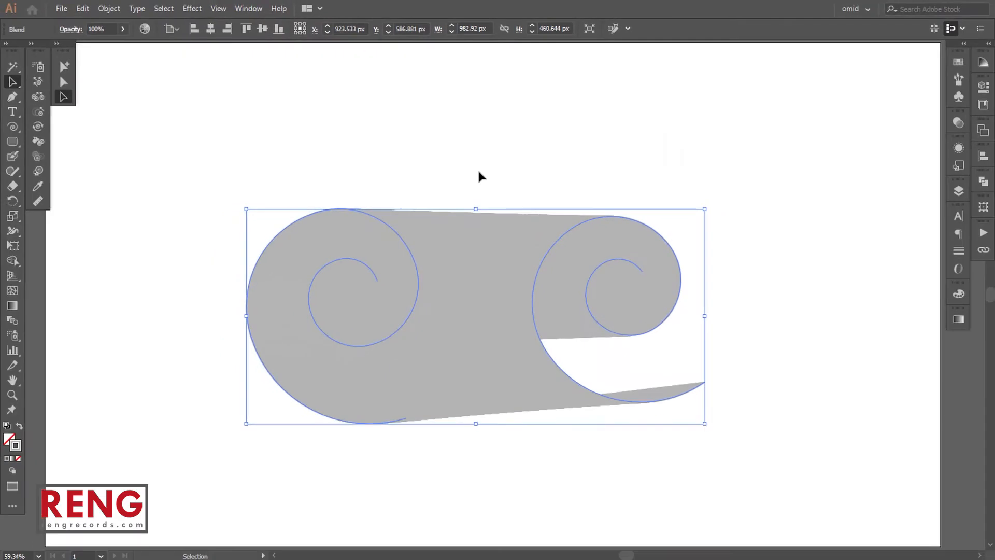
Isolate the left spiral inside the blend and switch its stroke colour sliders to HSB.
double_click(406, 250)
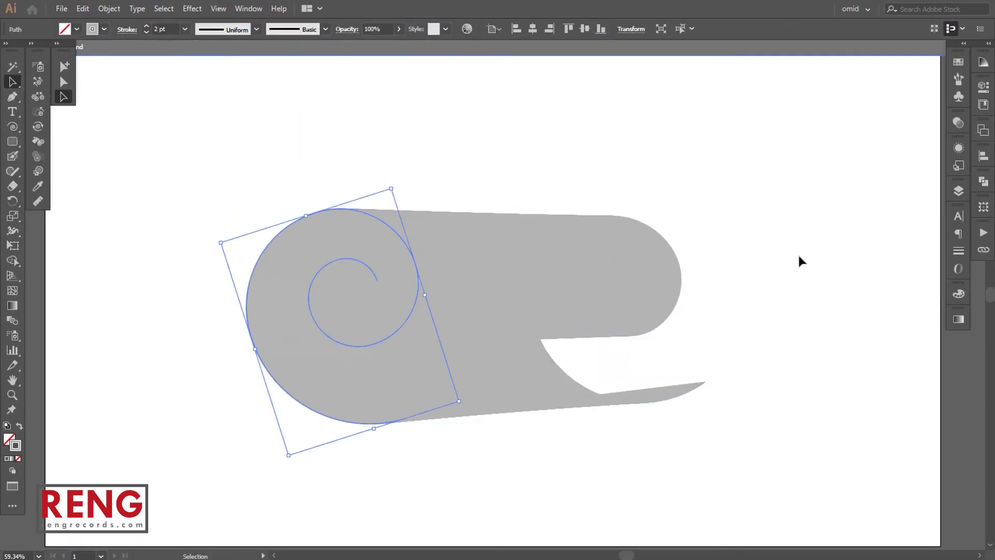
click(957, 294)
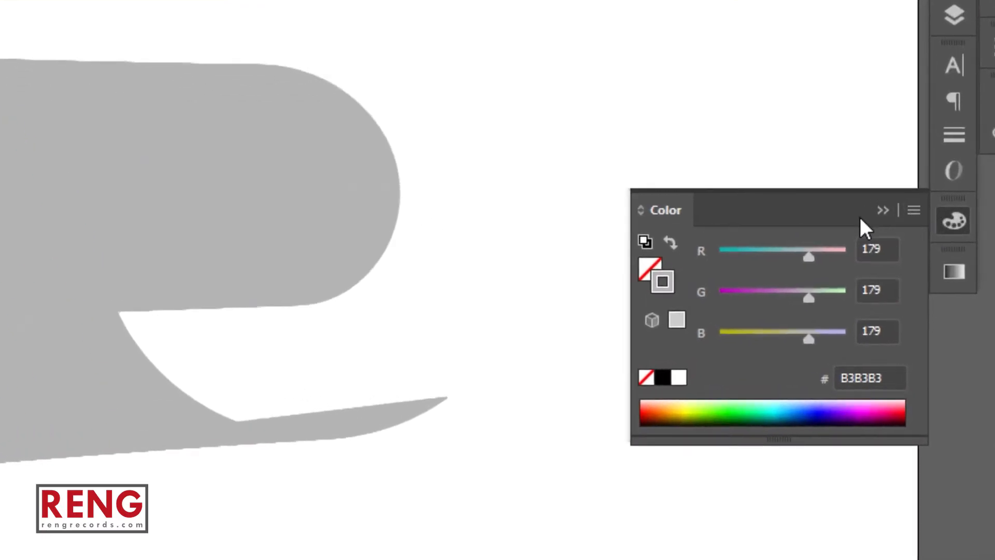
click(910, 217)
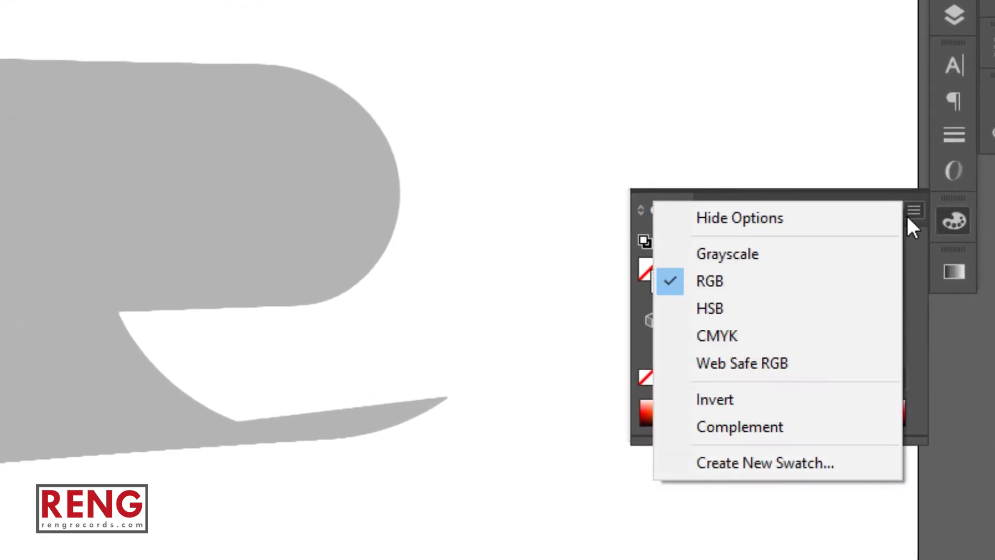
click(777, 315)
Try a stroke brightness of 100% on the left spiral of the blend.
drag(788, 340, 953, 345)
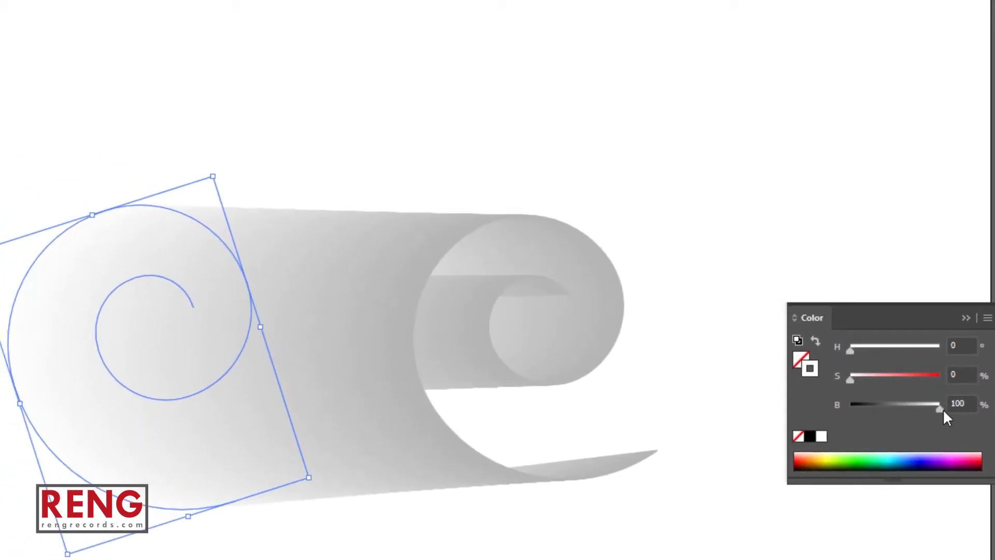
drag(934, 409, 956, 409)
click(452, 138)
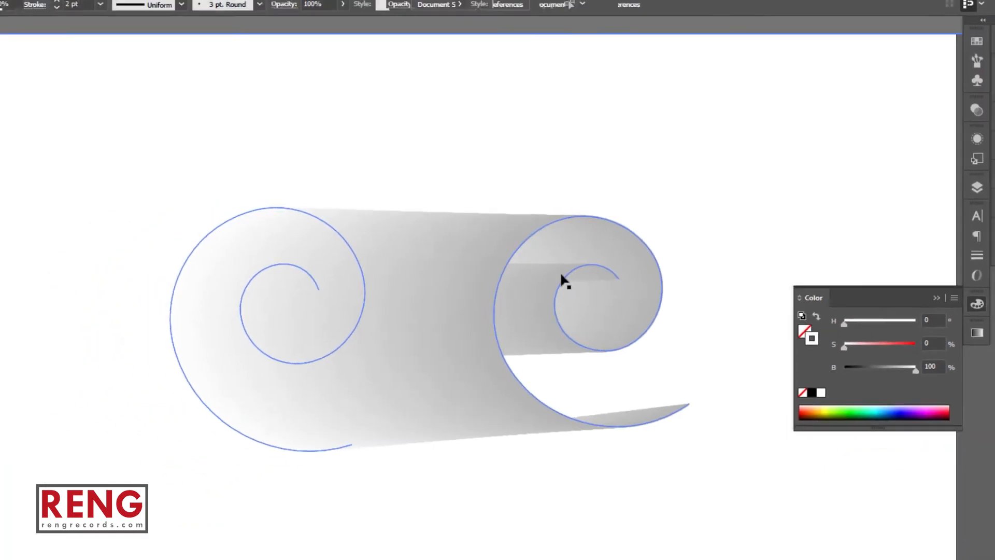
Darken the right spiral's stroke to a brightness of 30.2%.
click(502, 294)
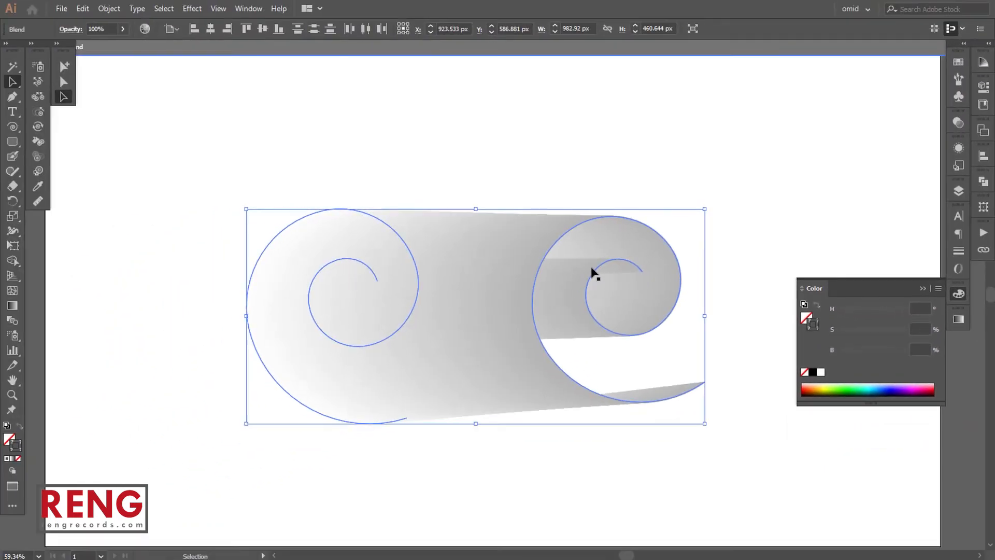
click(411, 256)
drag(417, 301, 657, 329)
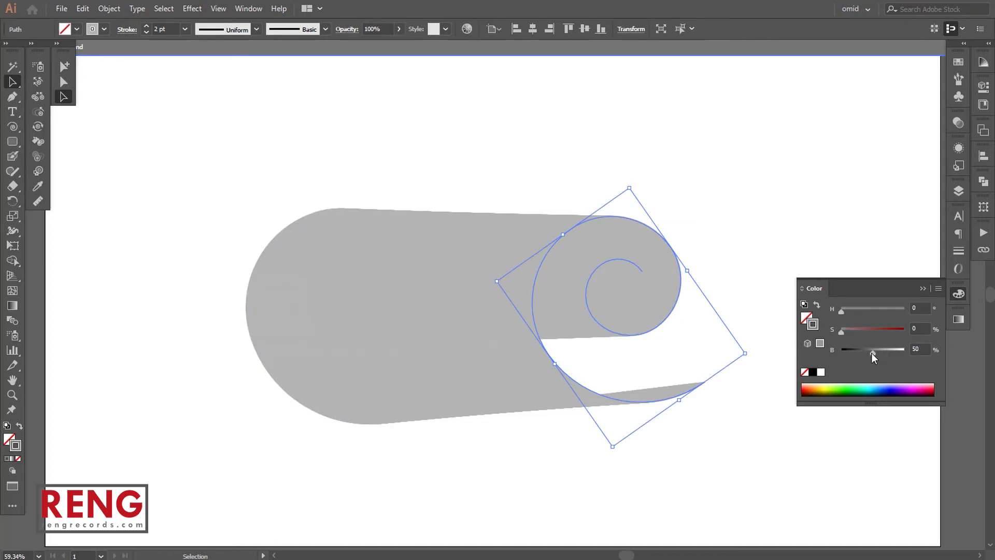
drag(872, 353, 858, 351)
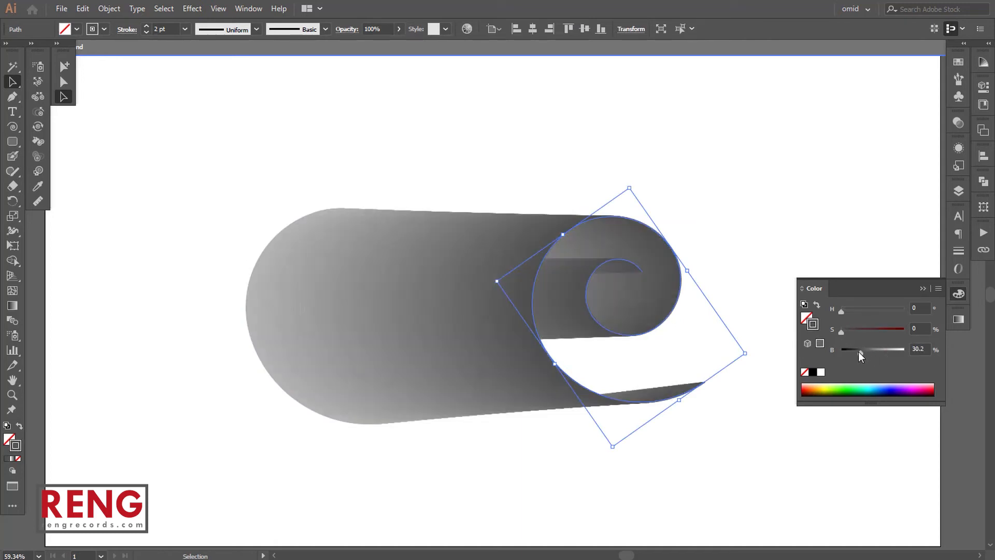
Send the right spiral backward so the blend's stacking order is reversed.
right_click(684, 280)
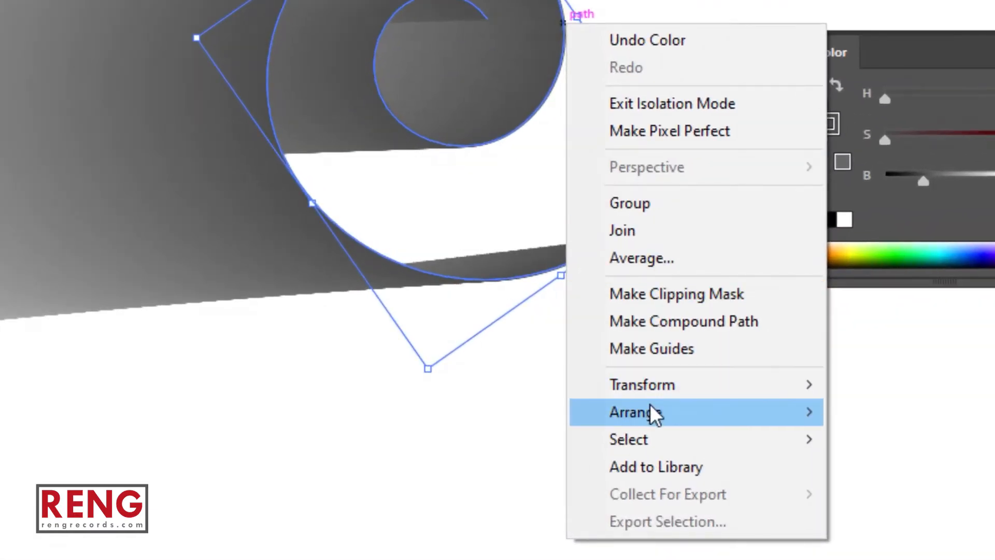
mouse_move(717, 421)
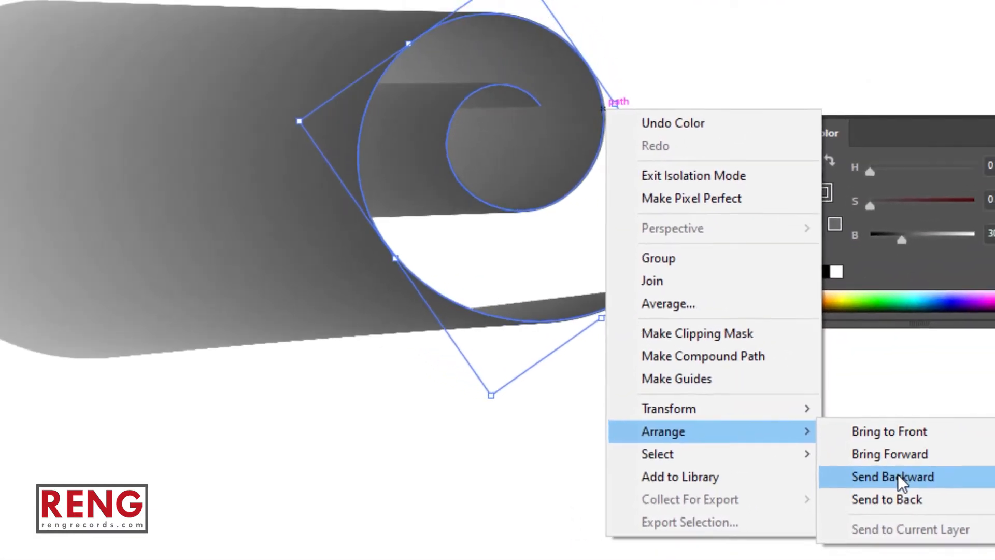
click(904, 464)
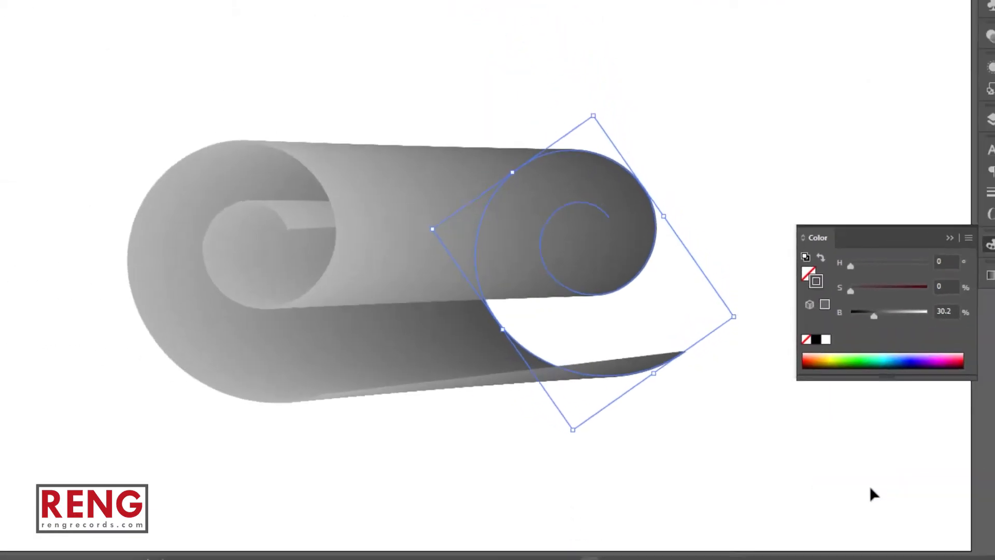
click(677, 114)
click(950, 238)
Reshape the spirals' lower ends with Direct Selection, raising the right tip and adjusting its handles into an upward-curling edge.
key(a)
drag(686, 351, 689, 318)
drag(657, 389, 657, 399)
drag(408, 417, 416, 424)
drag(707, 354, 712, 337)
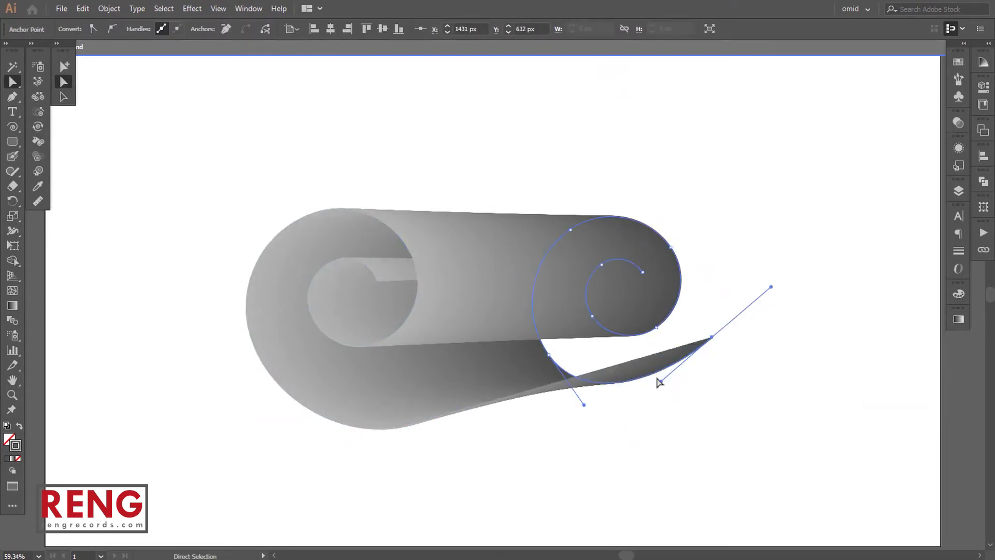
drag(661, 381, 674, 389)
click(662, 183)
Move the left spiral's outermost left anchor point slightly inward to narrow the outer curl.
click(253, 336)
click(231, 339)
drag(251, 337, 264, 339)
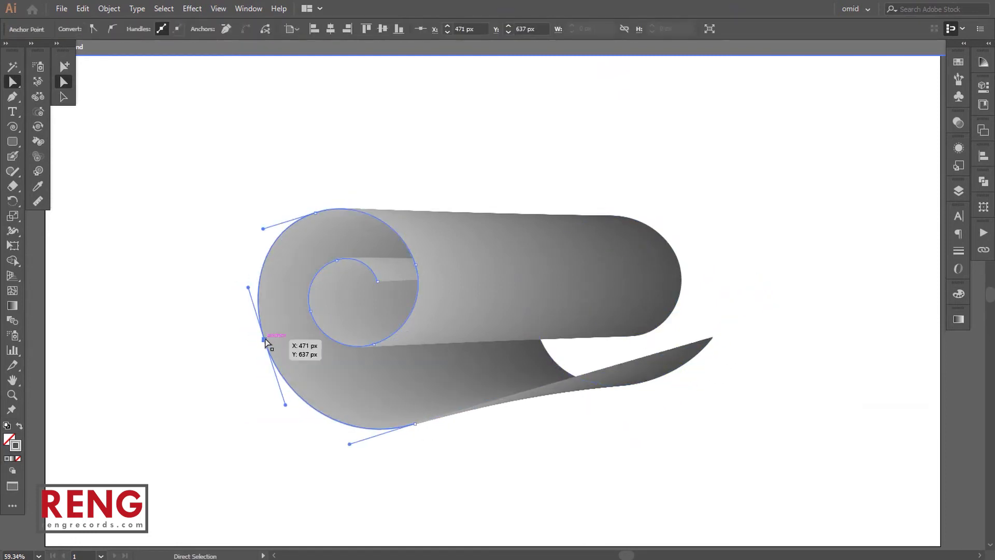
Lighten the left spiral's stroke to a brightness of 87.84%.
key(v)
click(666, 280)
click(957, 294)
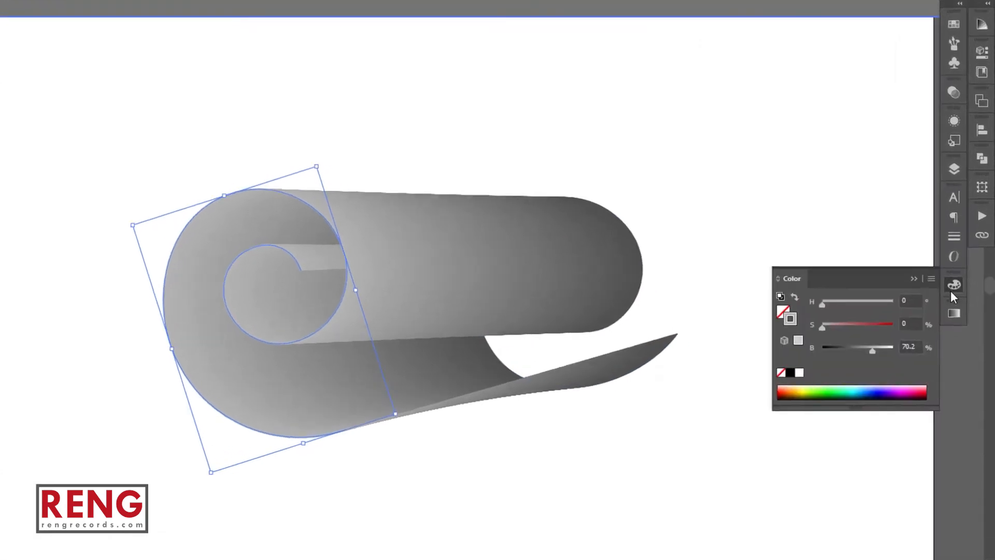
drag(885, 354, 849, 345)
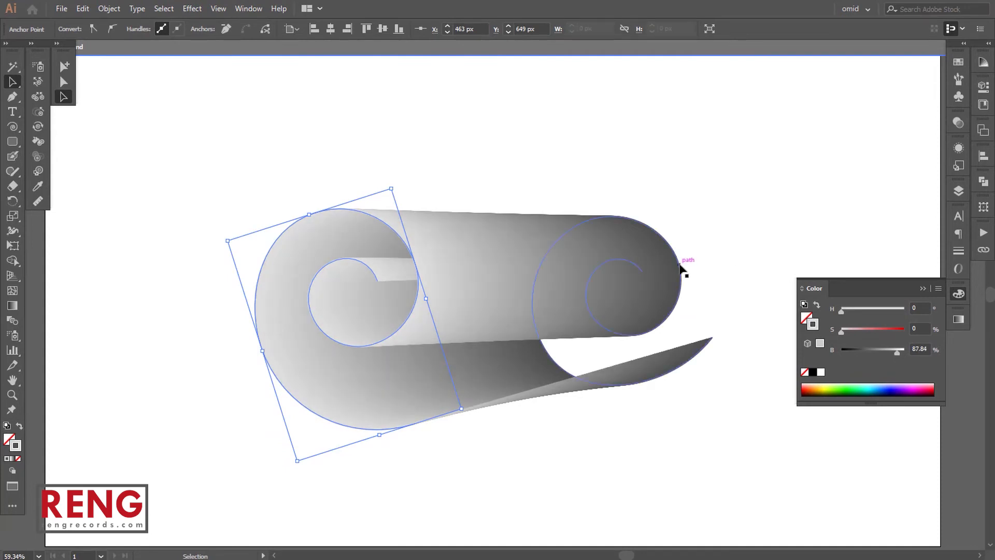
Set the right spiral's stroke brightness to 45.88%.
click(680, 267)
drag(860, 352, 870, 351)
click(744, 182)
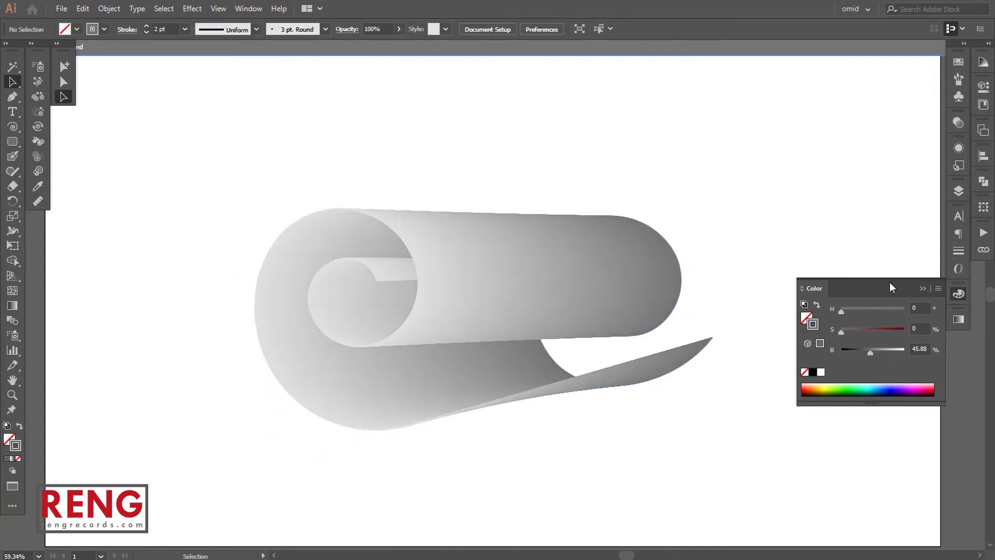
click(921, 289)
Move the paper roll slightly up and to the right, and exit isolation mode.
drag(469, 296, 500, 271)
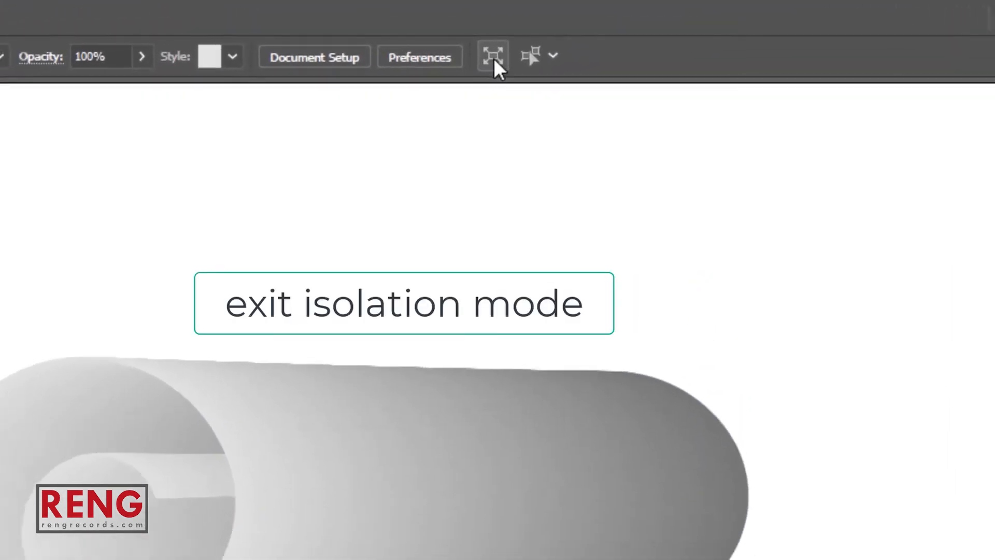
click(580, 28)
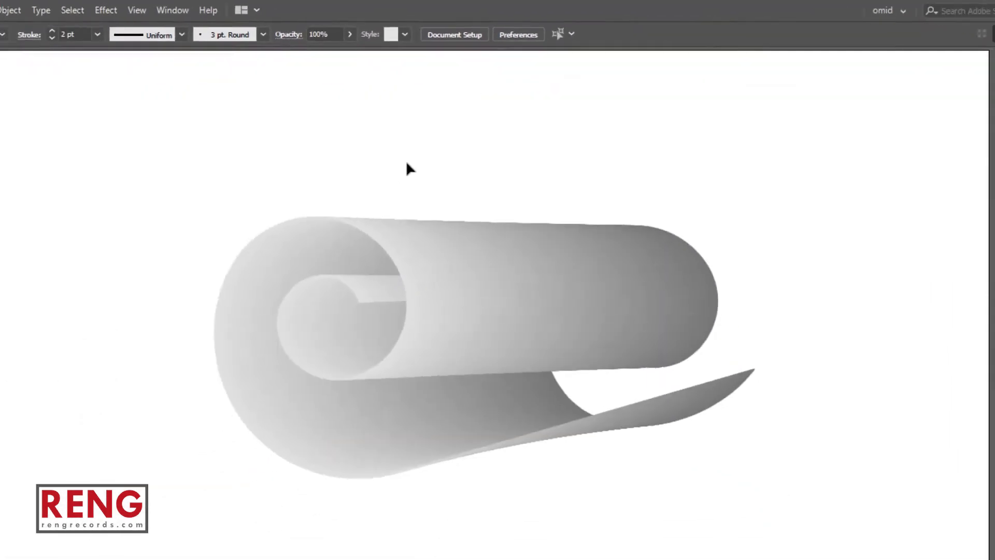
Draw a closed curved shadow outline with the Pen tool beneath the paper roll, extending to its right tip, and select it.
click(394, 247)
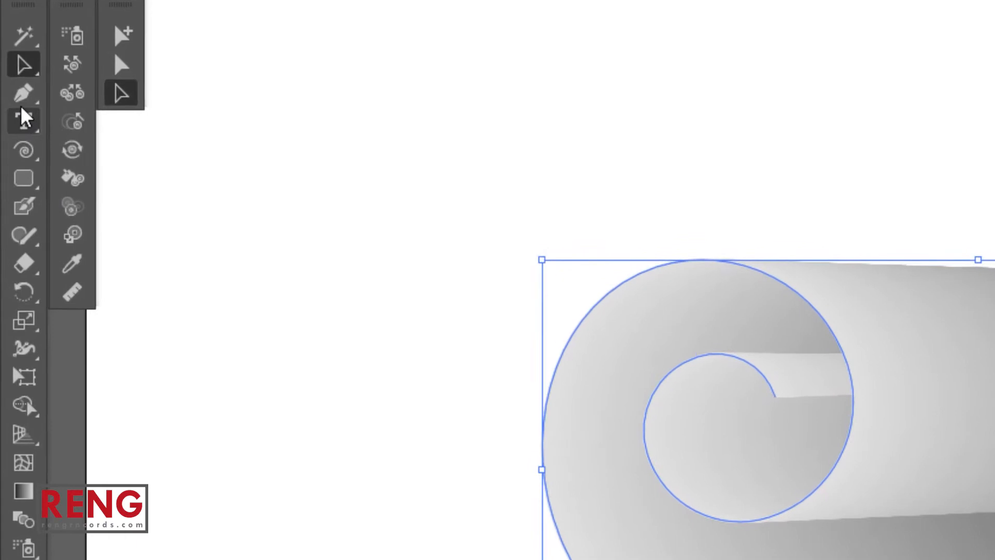
click(13, 96)
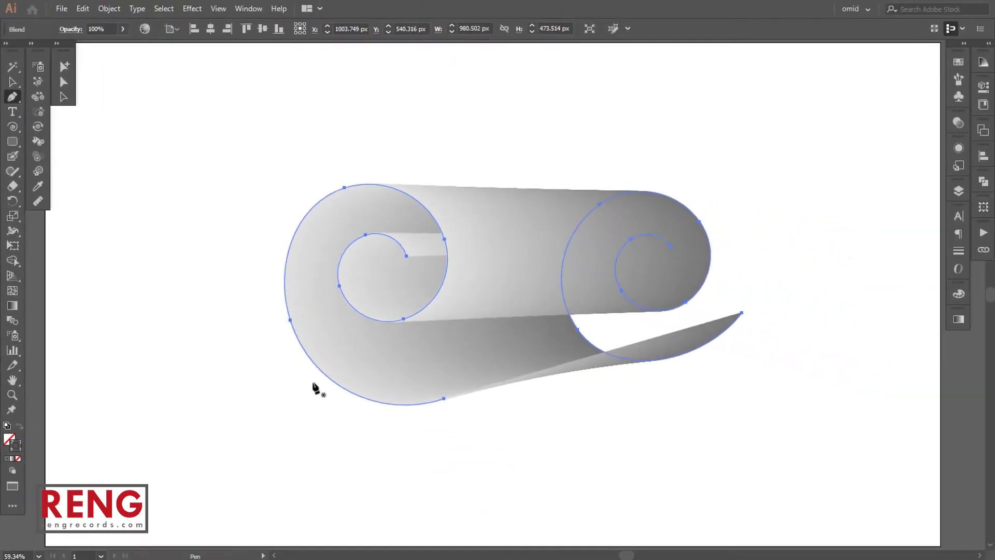
click(306, 380)
drag(334, 435, 407, 464)
click(492, 426)
click(679, 391)
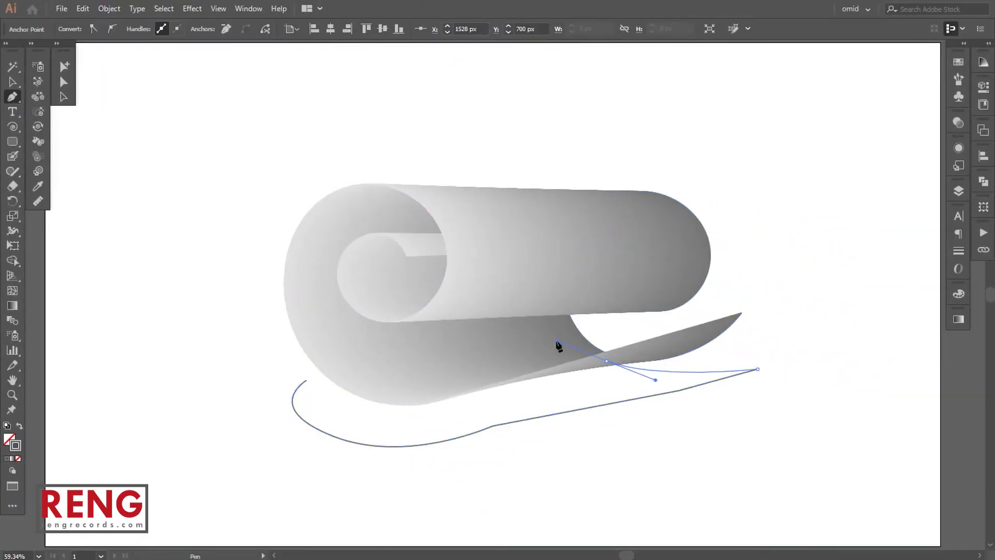
key(v)
click(471, 438)
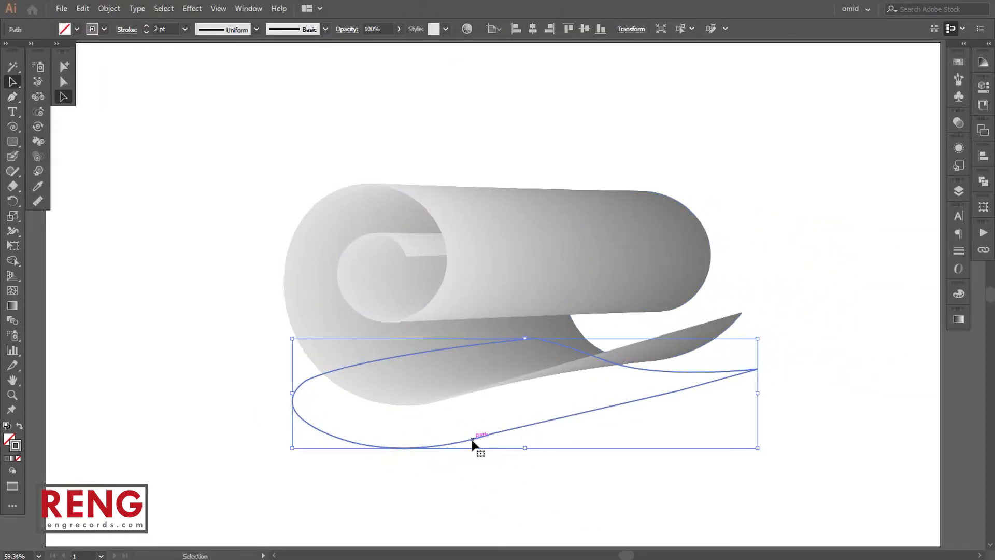
Fill the shadow shape with grey at 50.98% brightness and remove its stroke.
click(959, 294)
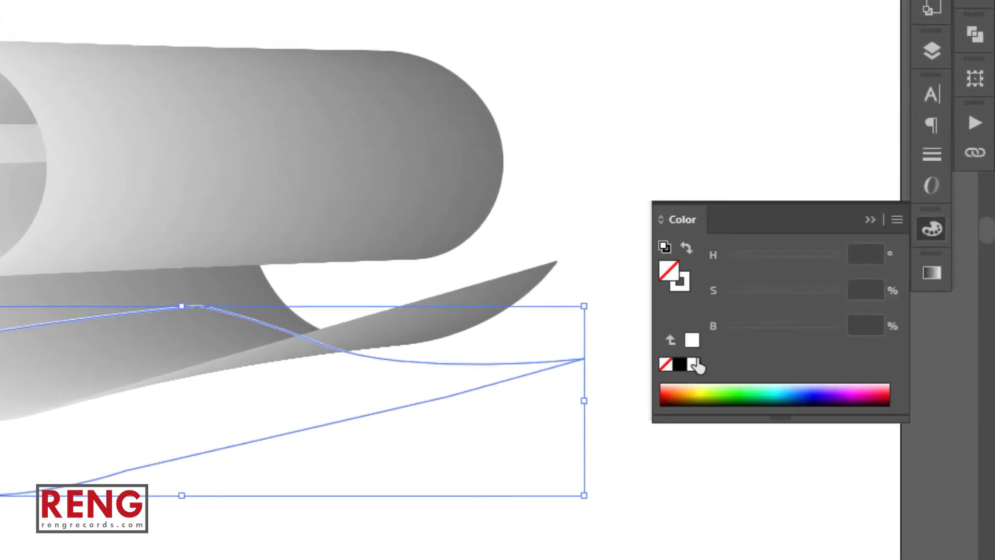
click(694, 364)
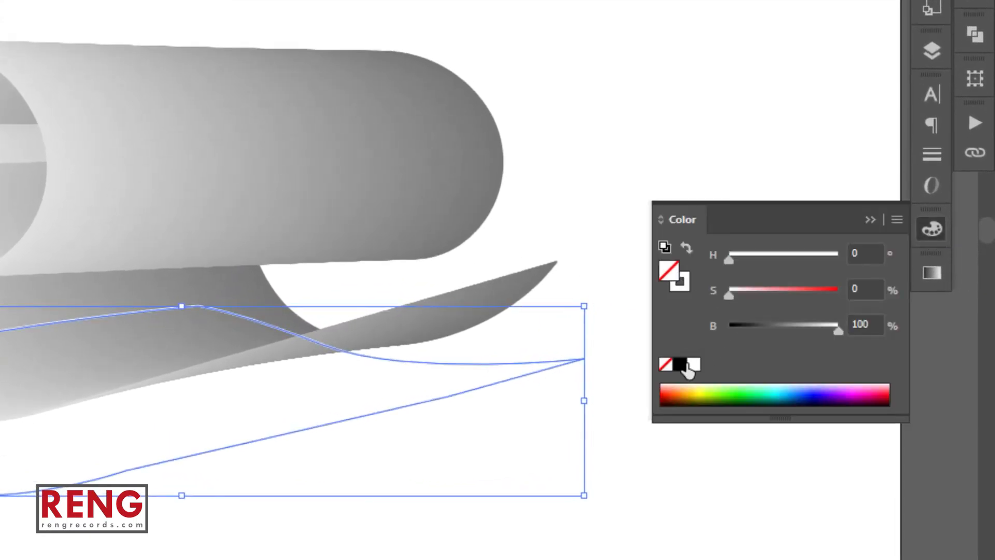
drag(838, 324, 786, 333)
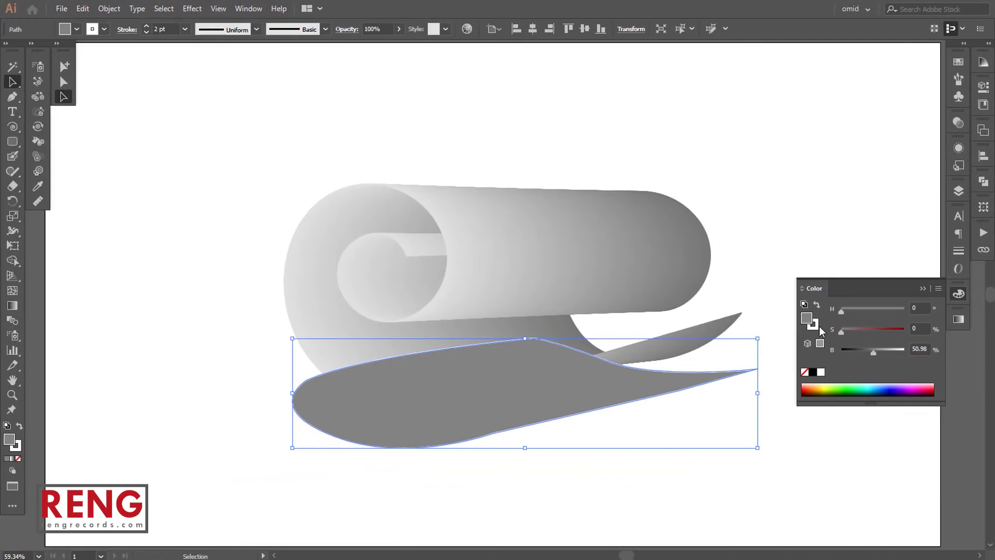
click(701, 290)
click(806, 373)
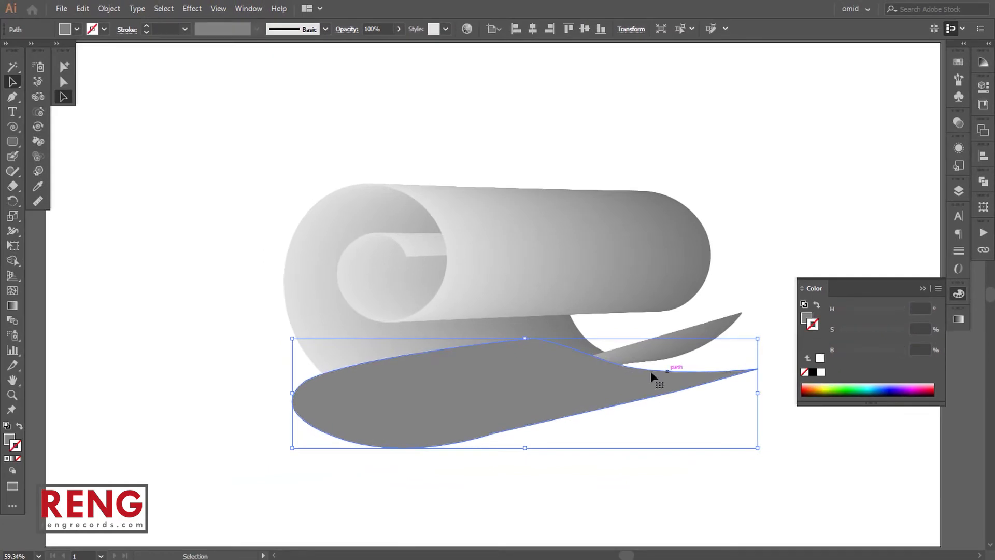
Send the grey shadow shape backward behind the paper roll.
right_click(583, 380)
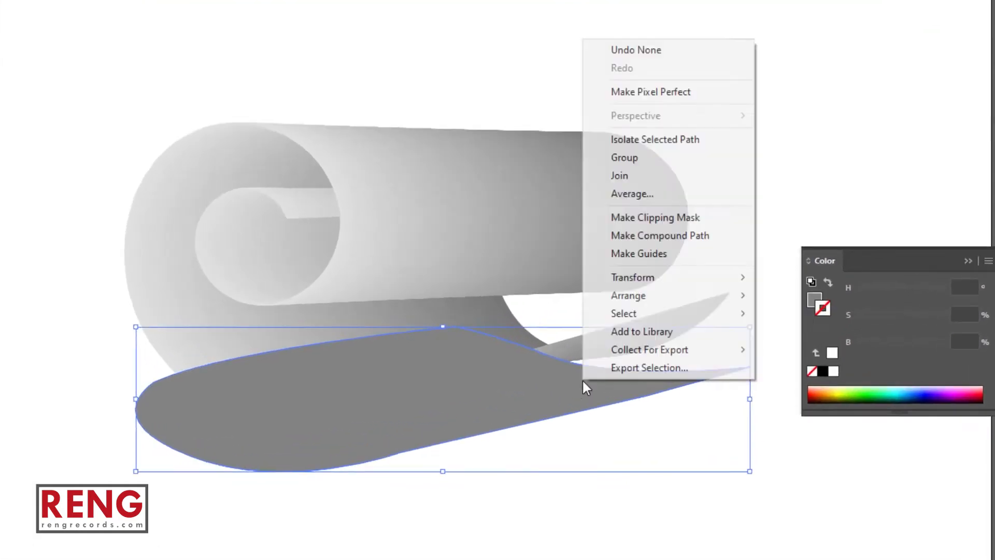
mouse_move(643, 294)
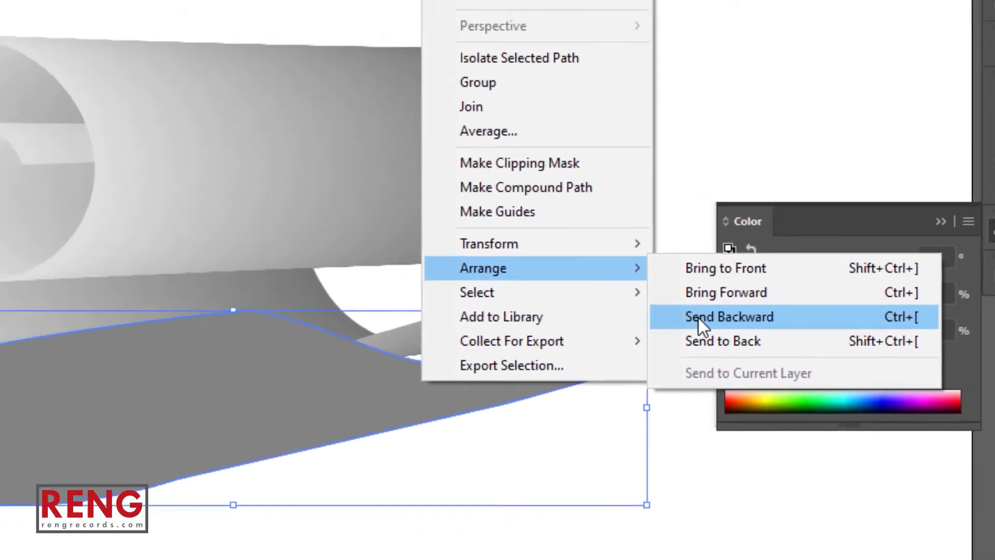
click(698, 310)
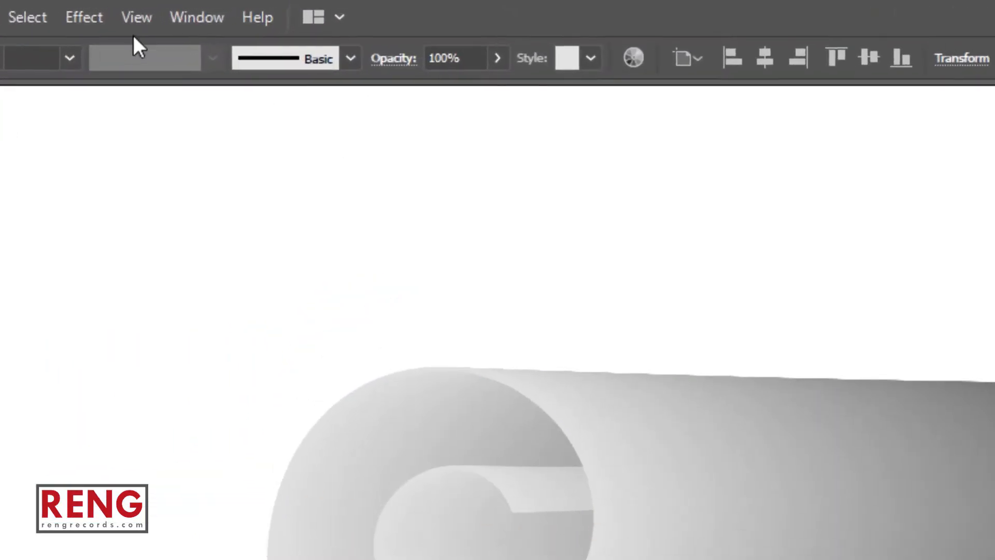
Apply a Feather effect with a 40 px radius to the shadow shape, with the preview enabled.
click(191, 8)
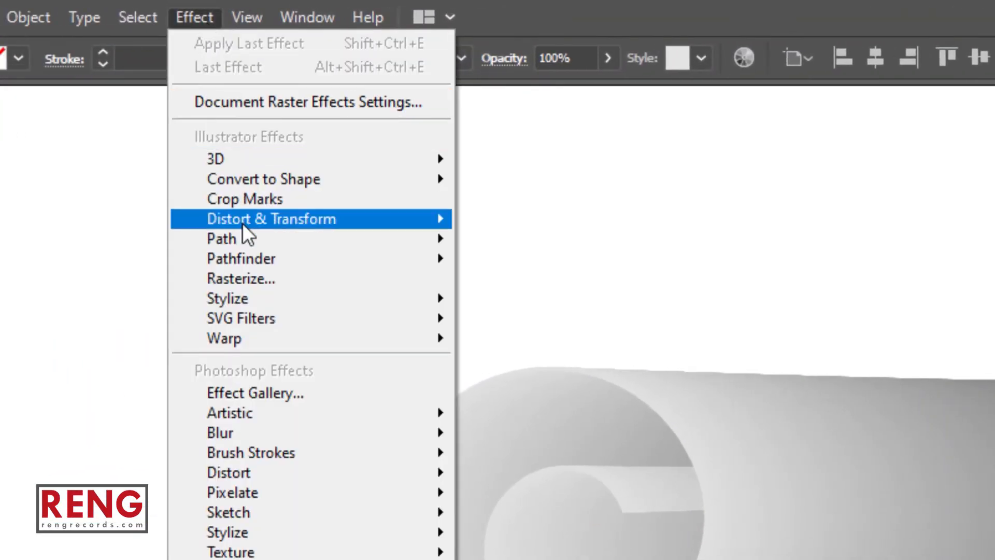
mouse_move(268, 295)
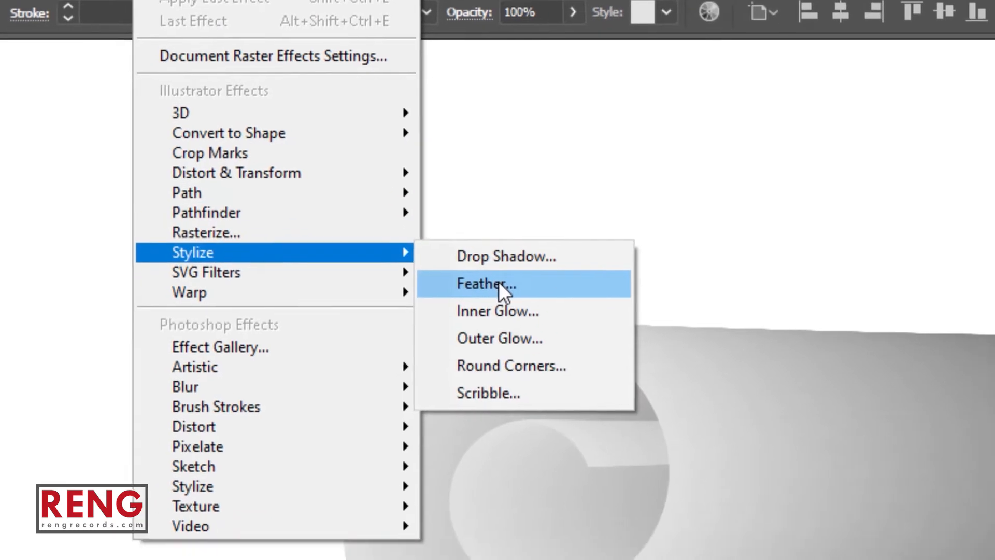
click(529, 330)
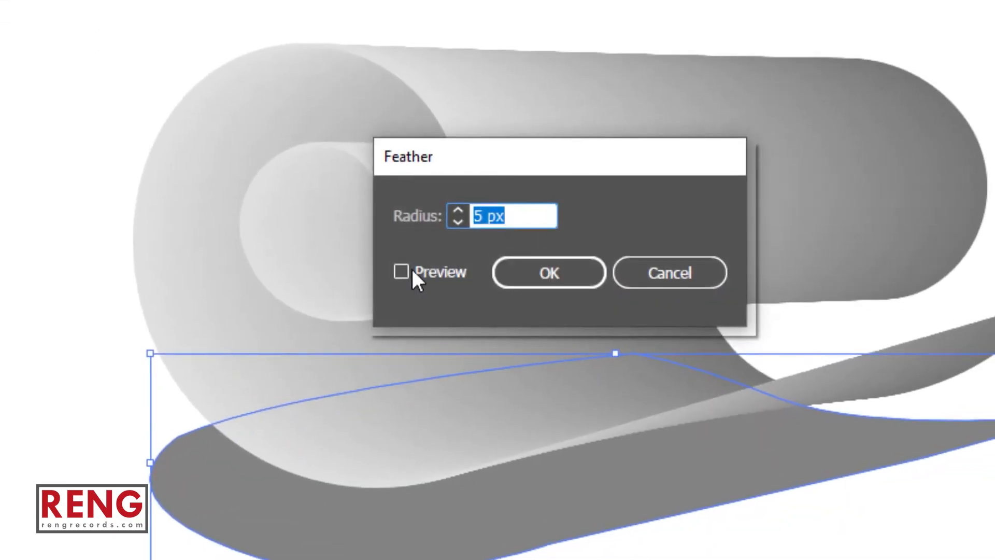
click(410, 272)
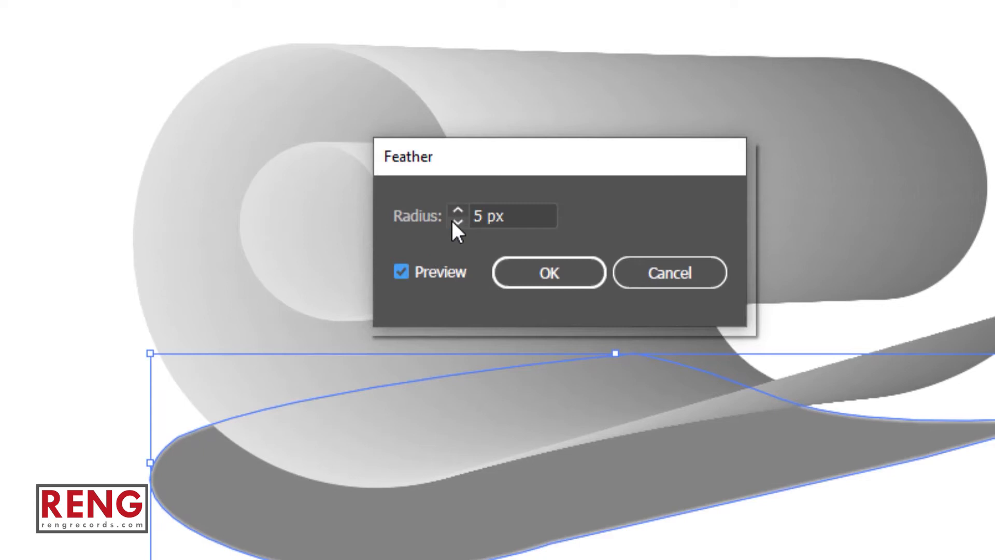
click(460, 209)
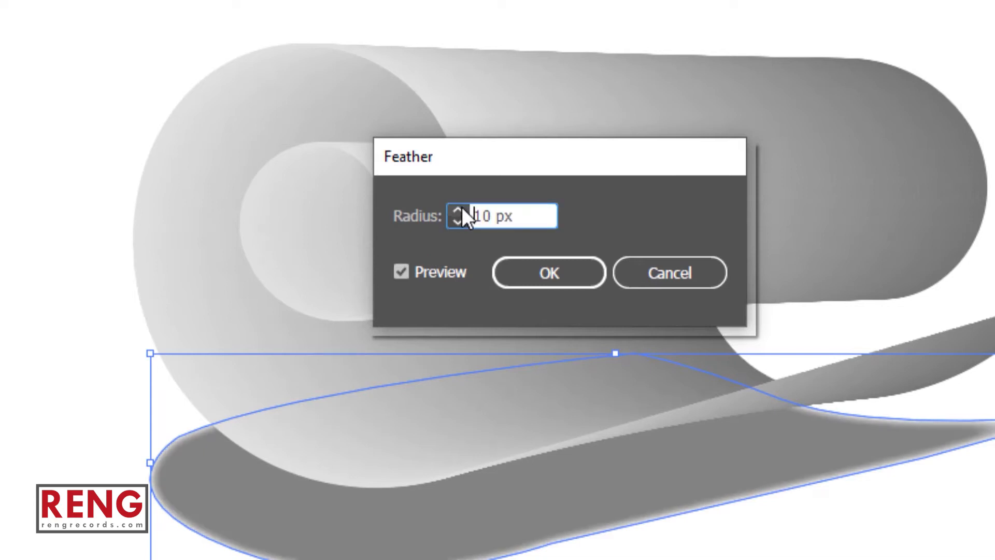
click(460, 208)
click(460, 208)
click(460, 209)
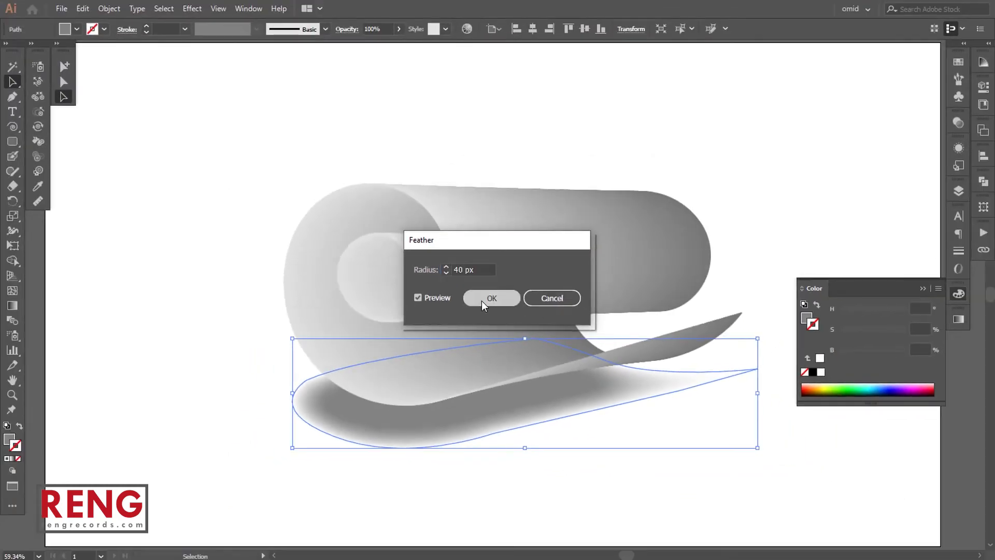
click(482, 301)
Move the feathered shadow up close beneath the paper roll, fine-tune its fit, and deselect it.
click(221, 340)
drag(339, 410, 339, 387)
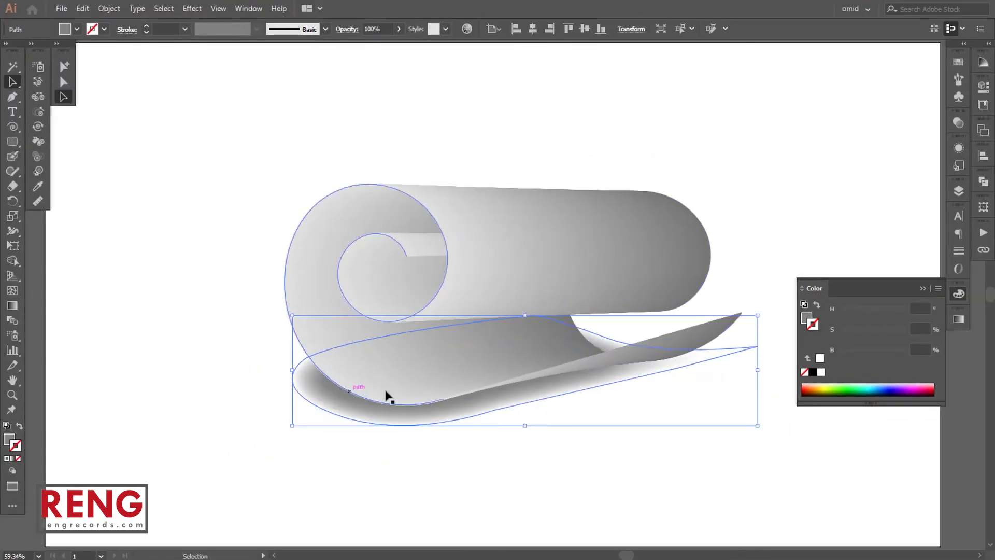
drag(766, 375, 766, 380)
drag(531, 317, 530, 319)
click(622, 434)
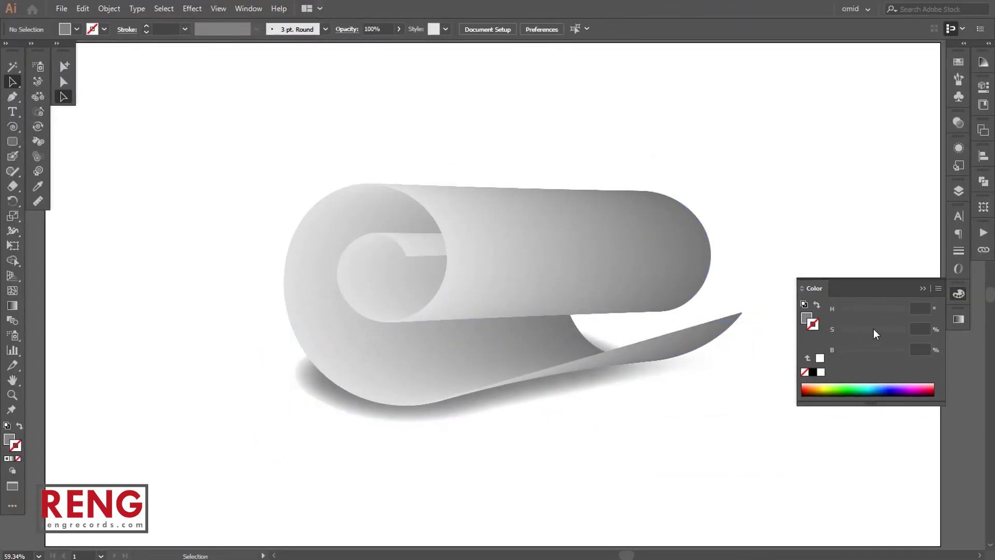
Draw a rectangle covering the entire artboard with the Rectangle tool.
click(924, 289)
scroll(646, 285, down, 1)
drag(646, 286, 641, 311)
click(13, 142)
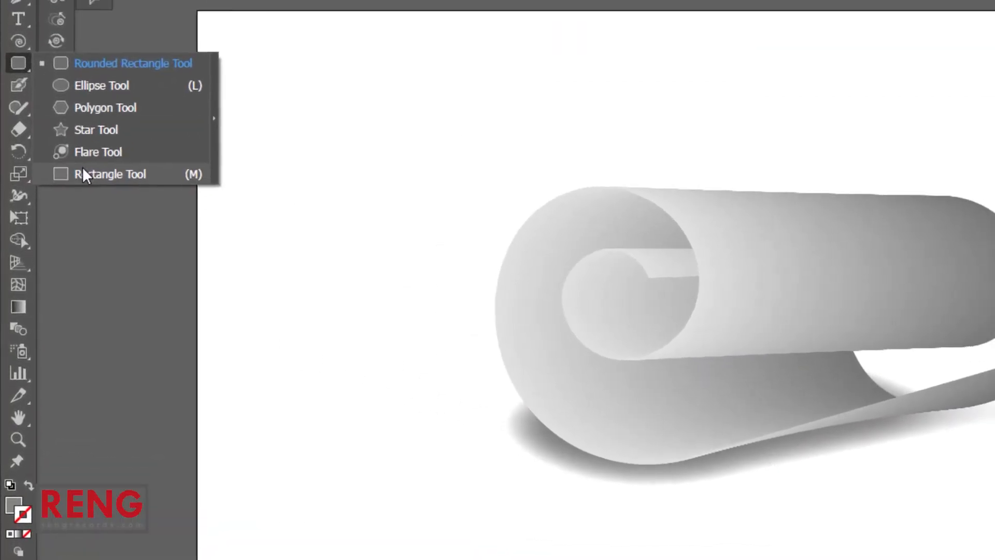
click(83, 181)
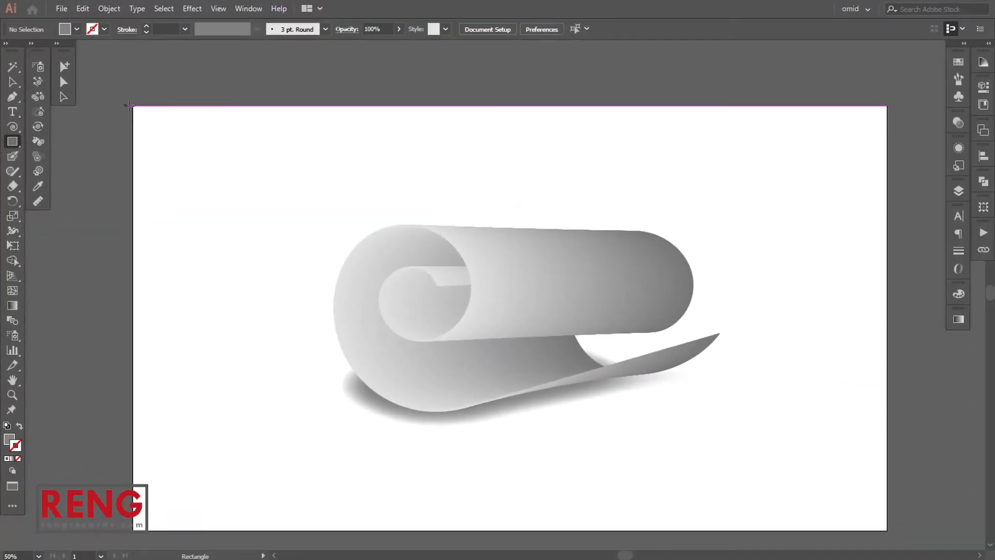
drag(209, 228, 888, 529)
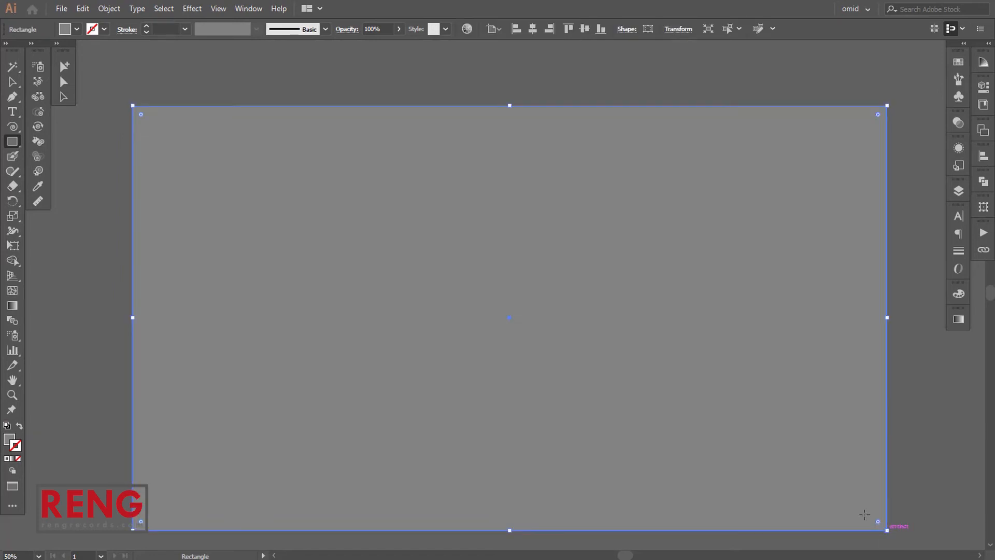
Fill the artboard-sized rectangle with red and darken it to a brightness of 65.1%.
click(77, 31)
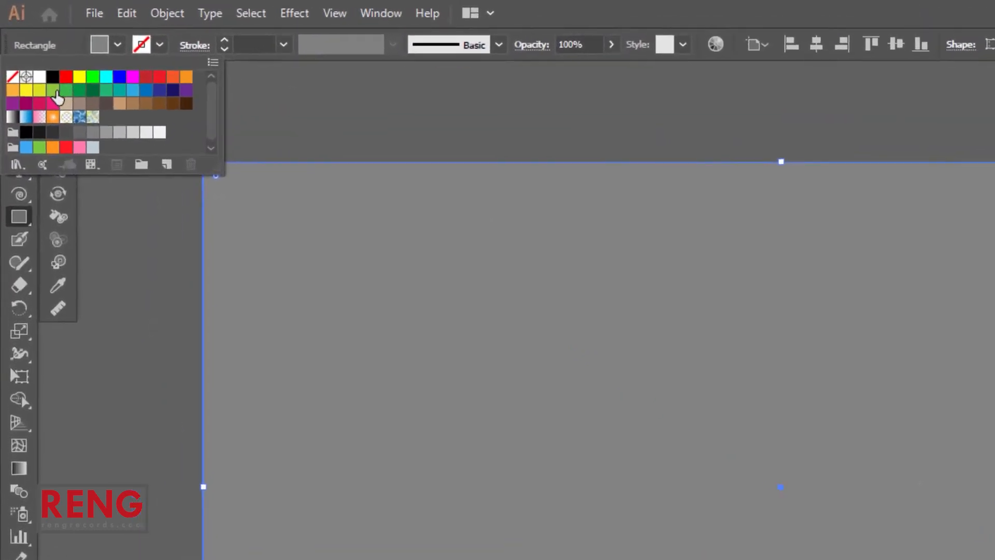
click(43, 51)
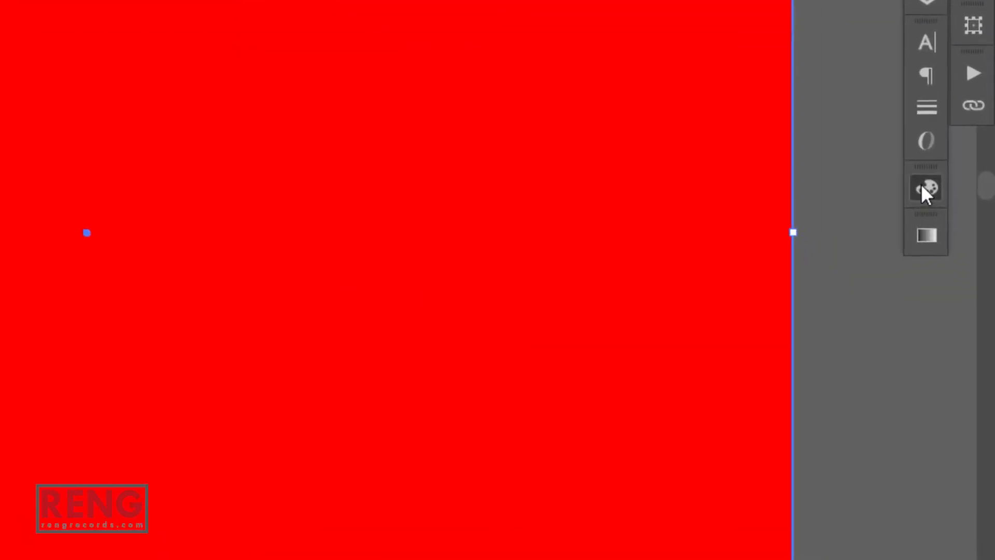
click(926, 187)
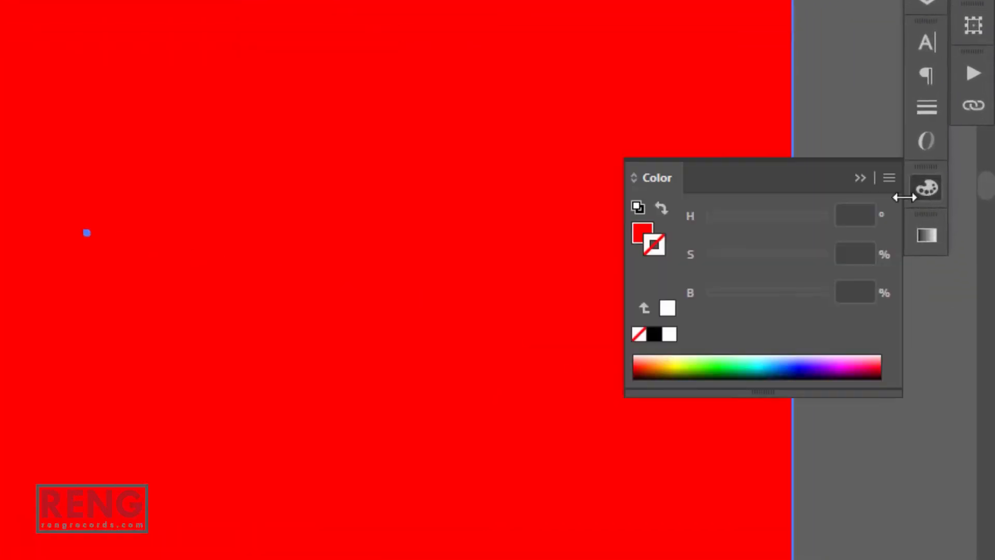
click(641, 232)
drag(823, 296, 785, 296)
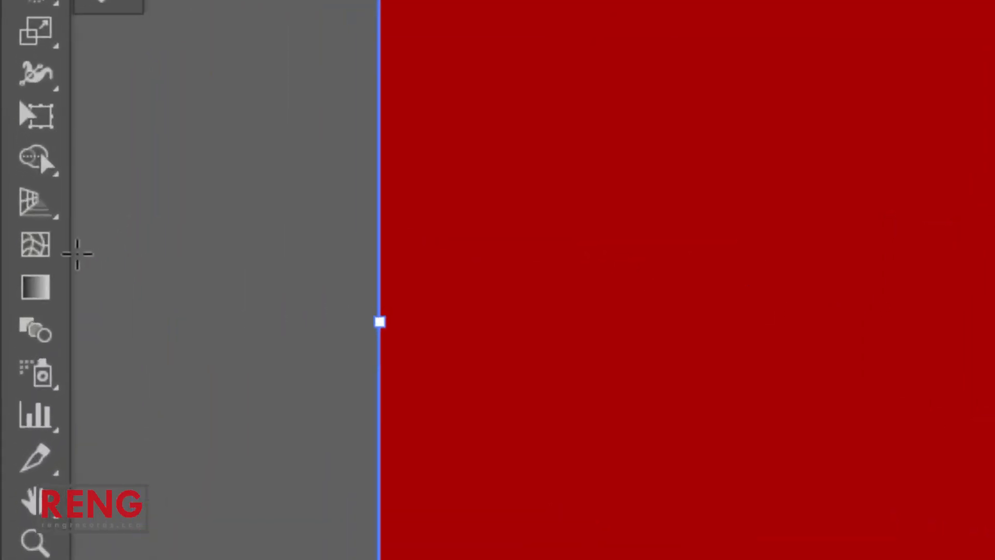
Add a gradient mesh point at the rectangle's centre and set its brightness to 100%.
click(37, 246)
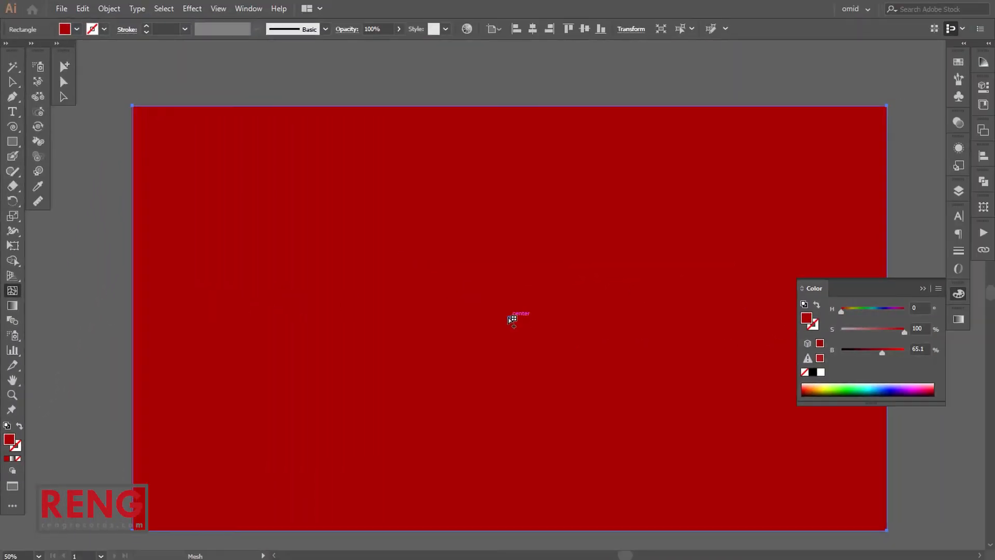
click(510, 318)
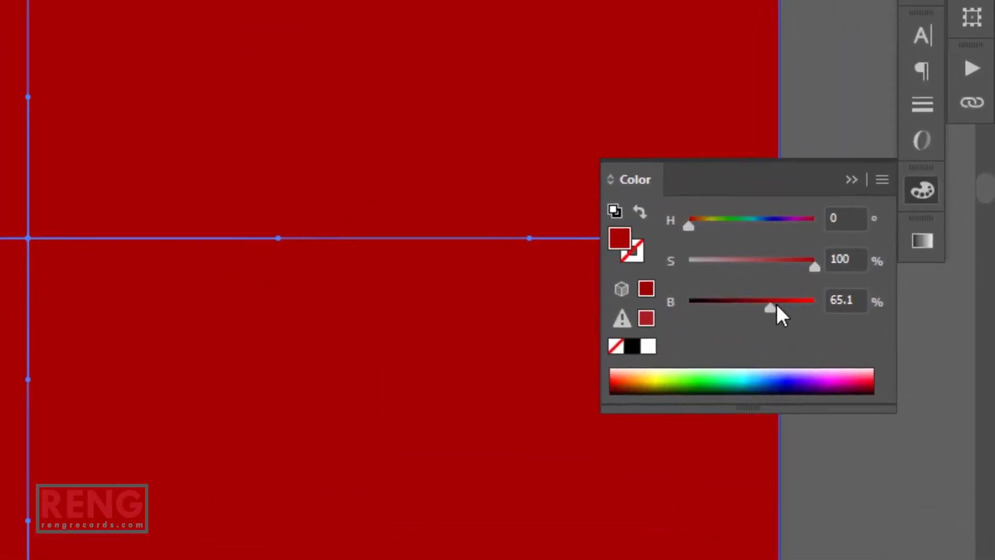
drag(882, 351, 896, 351)
Send the red mesh background behind both the paper roll and its shadow, and deselect it.
right_click(155, 243)
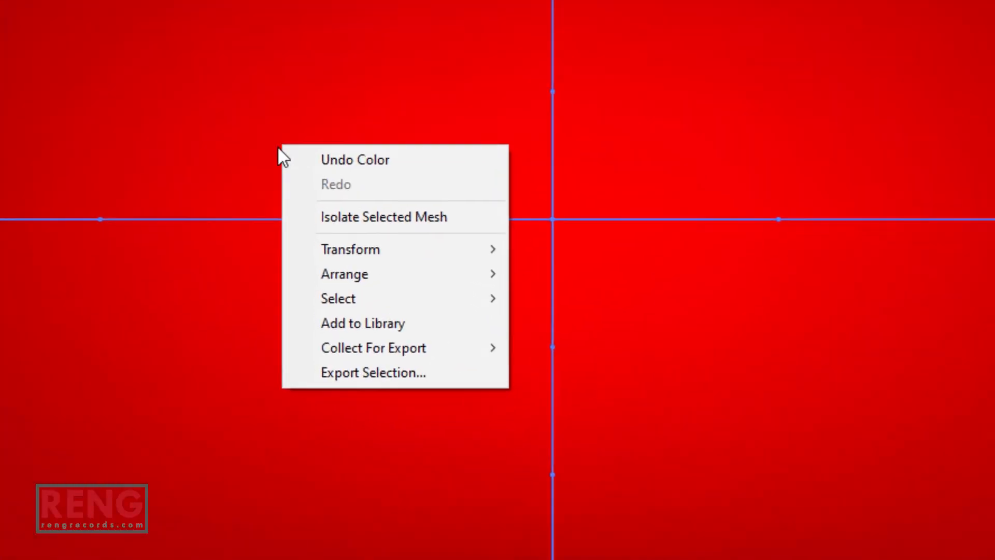
mouse_move(384, 274)
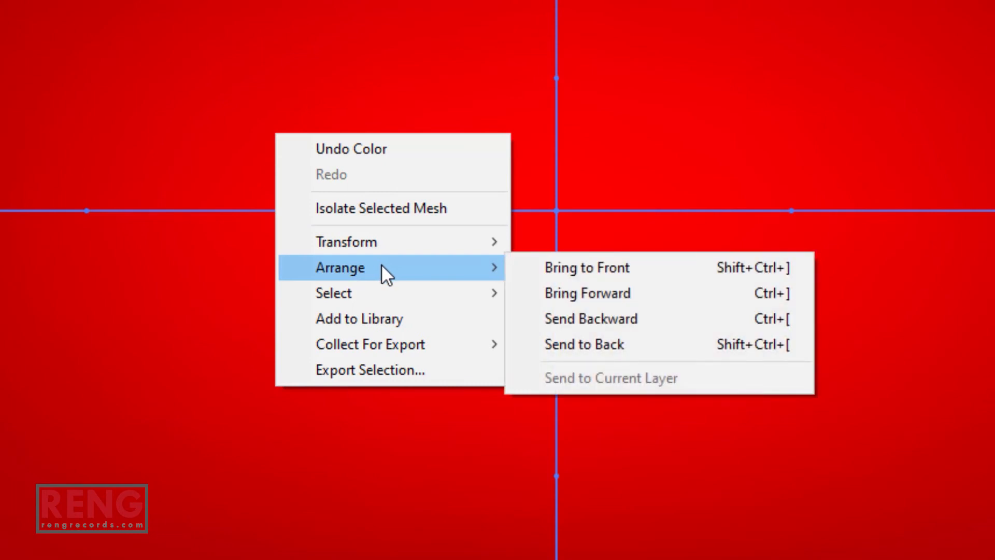
click(563, 315)
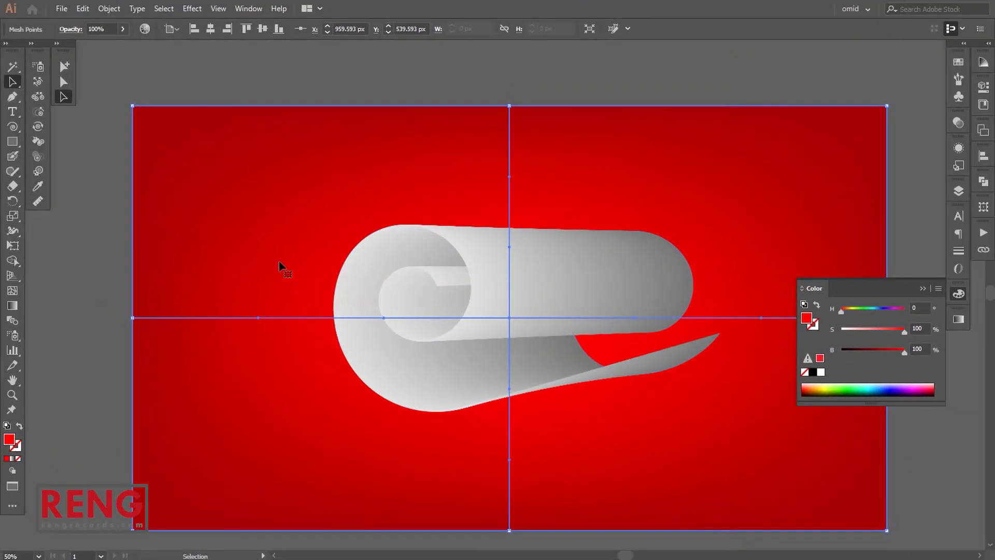
right_click(278, 266)
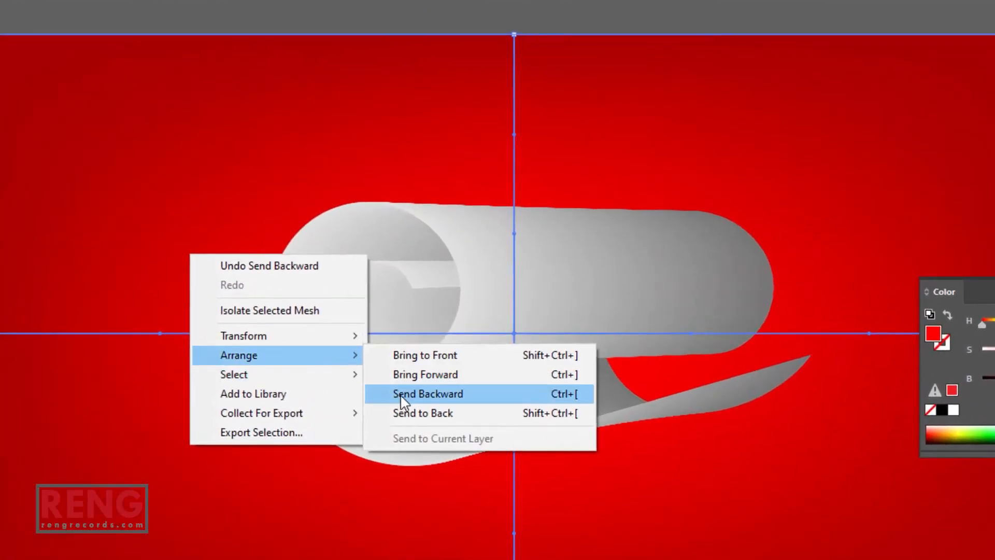
click(412, 412)
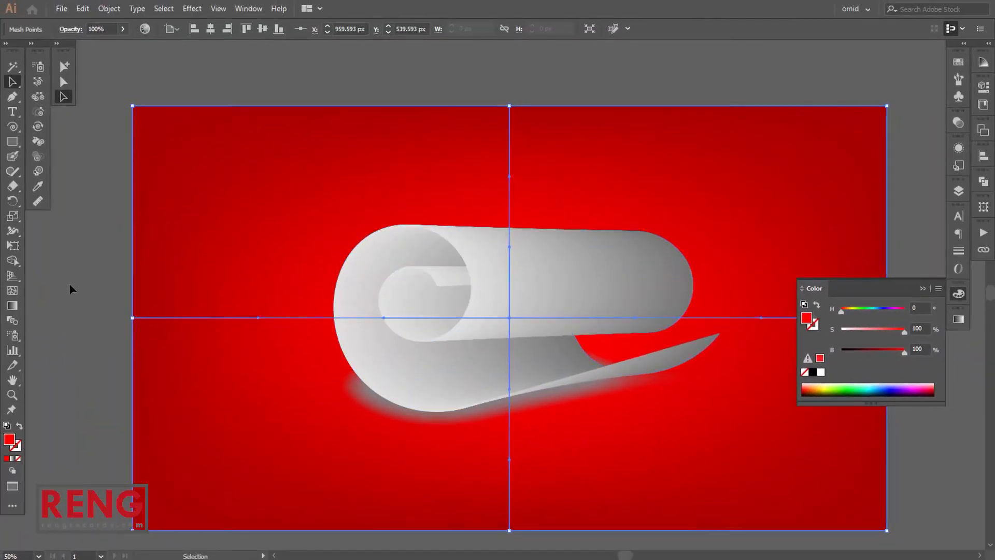
click(69, 284)
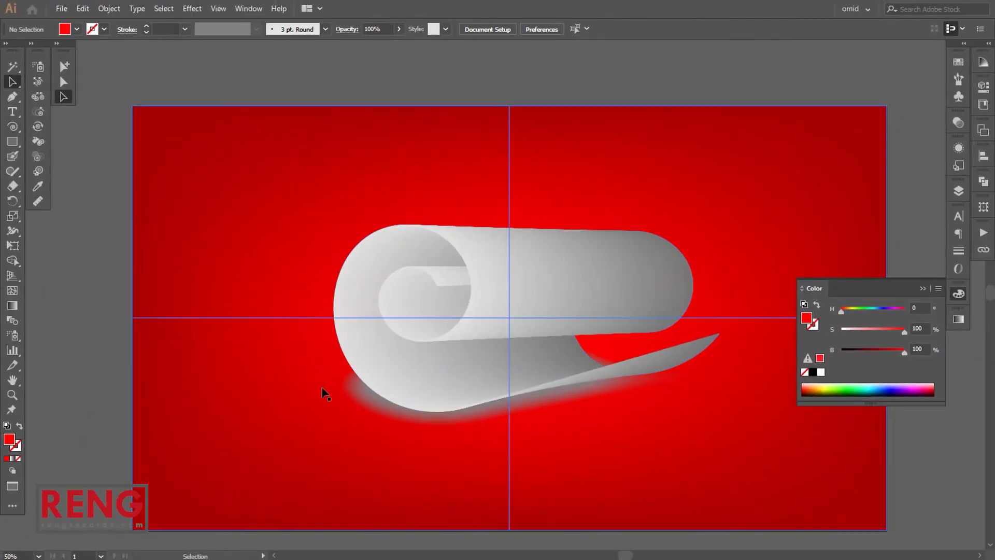
Set the blend mode of the roll's shadow to Multiply and deselect it.
click(373, 406)
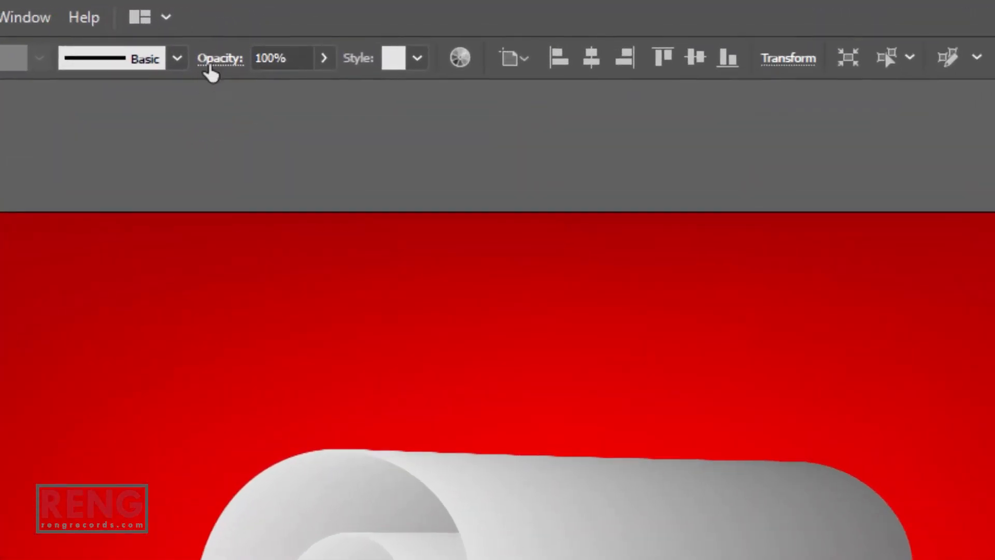
click(345, 29)
click(208, 101)
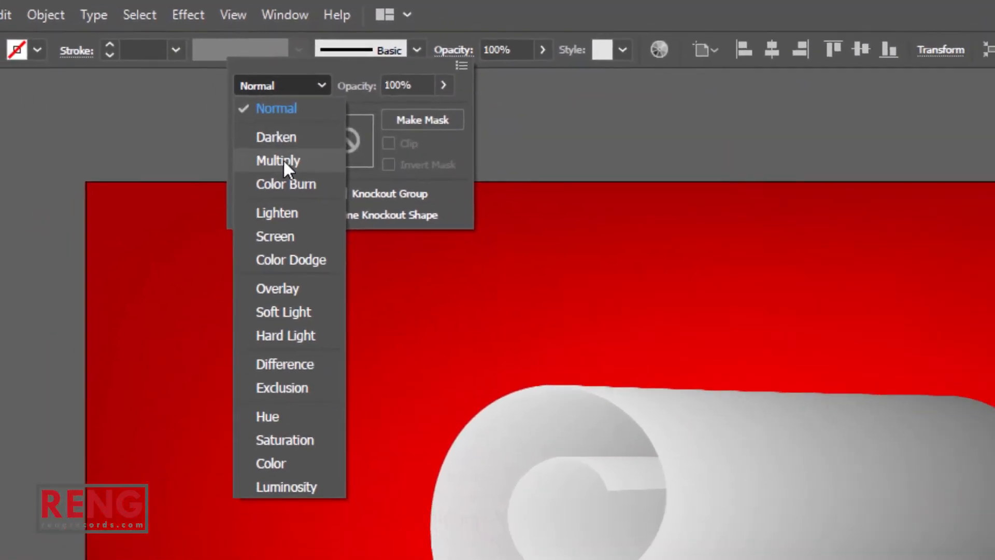
click(223, 194)
click(14, 284)
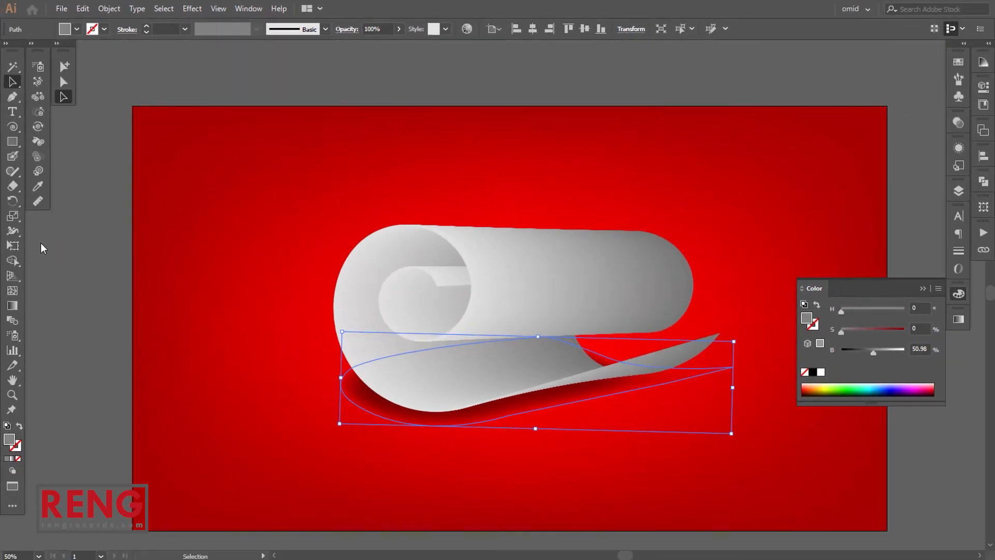
click(64, 227)
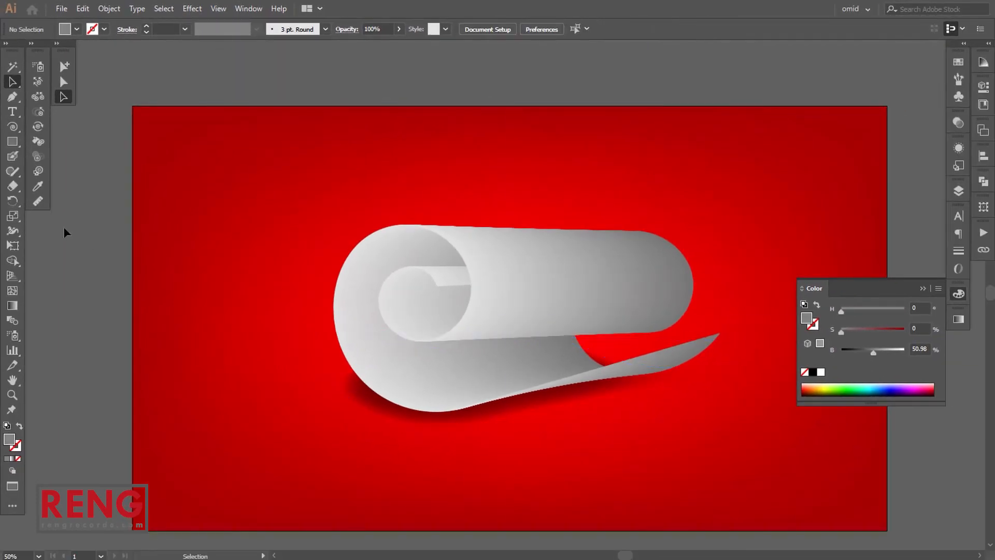
Rotate the shadow slightly clockwise and reposition it to follow the underside of the paper roll.
click(493, 411)
drag(536, 429, 535, 430)
drag(739, 442, 737, 449)
drag(533, 429, 534, 436)
drag(731, 401, 752, 431)
drag(654, 400, 651, 394)
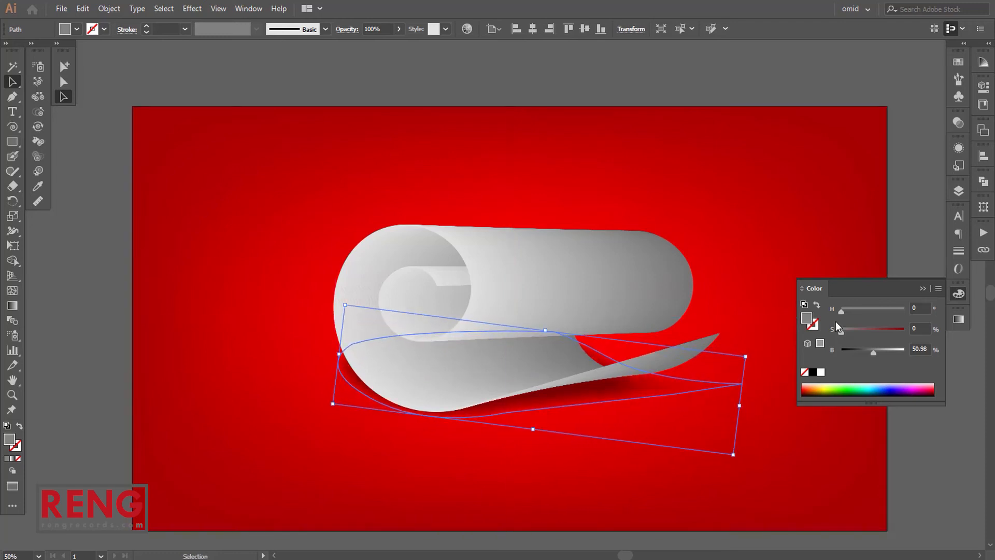
click(923, 288)
click(910, 230)
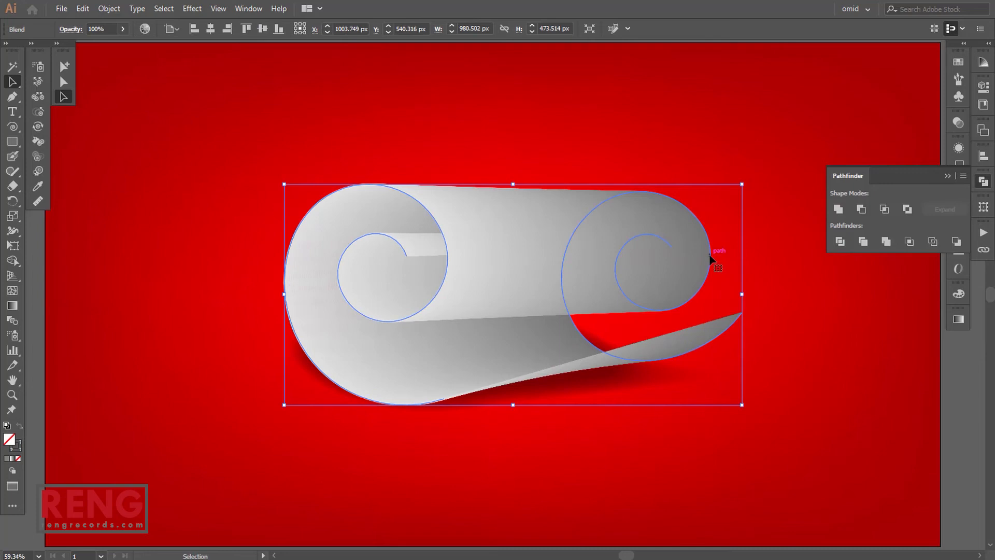
Recolour the stroke of the blend's rear spiral to teal, with hue about 191°, saturation 100% and brightness 45.88%.
double_click(710, 257)
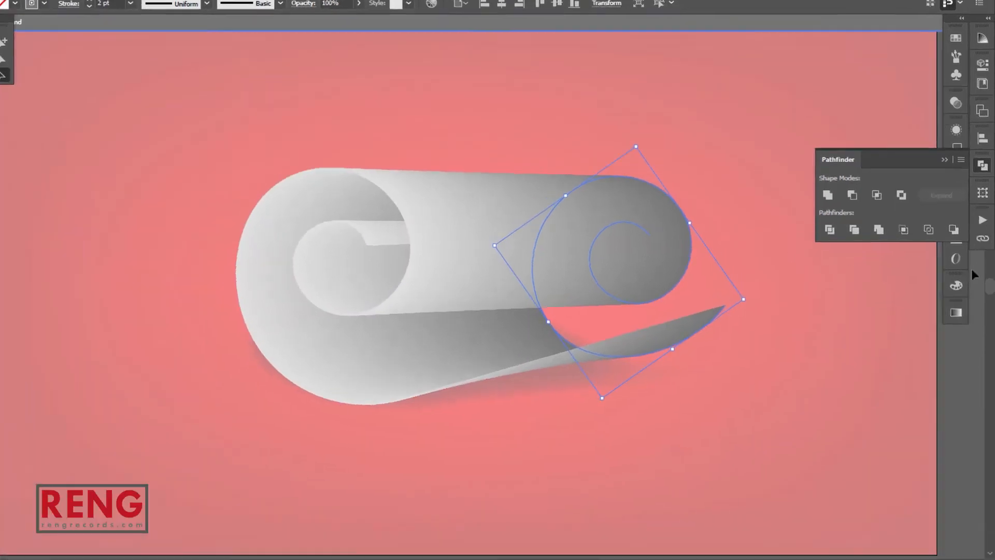
click(958, 294)
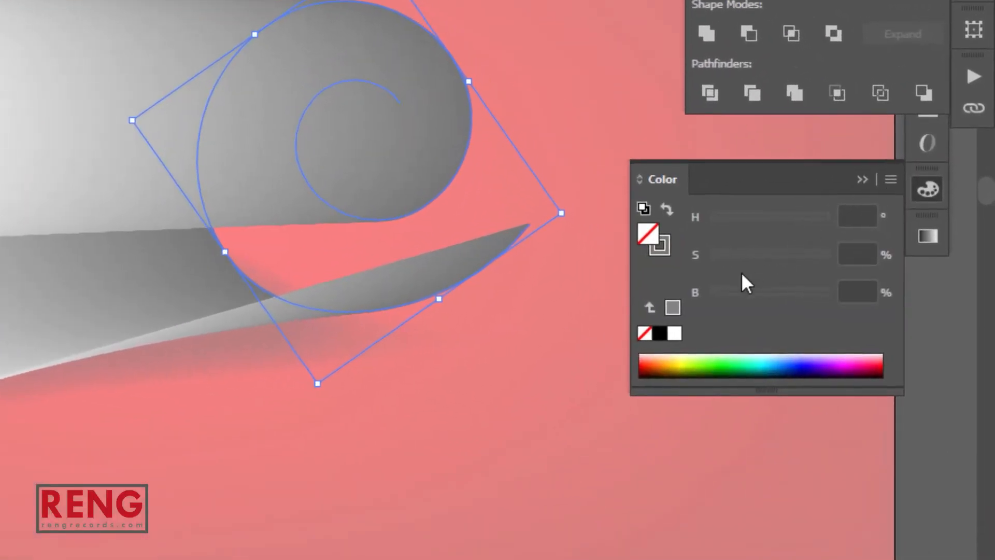
click(660, 250)
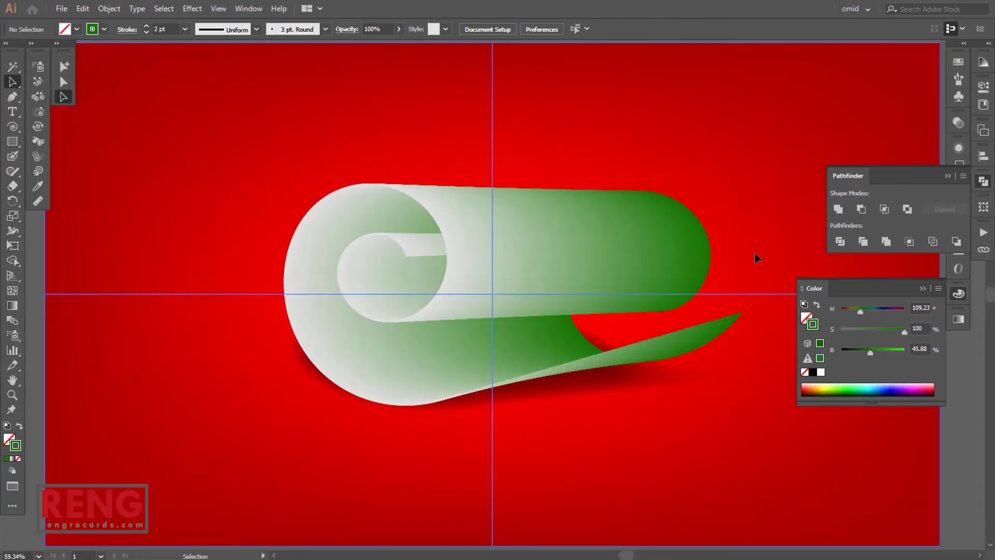
double_click(700, 293)
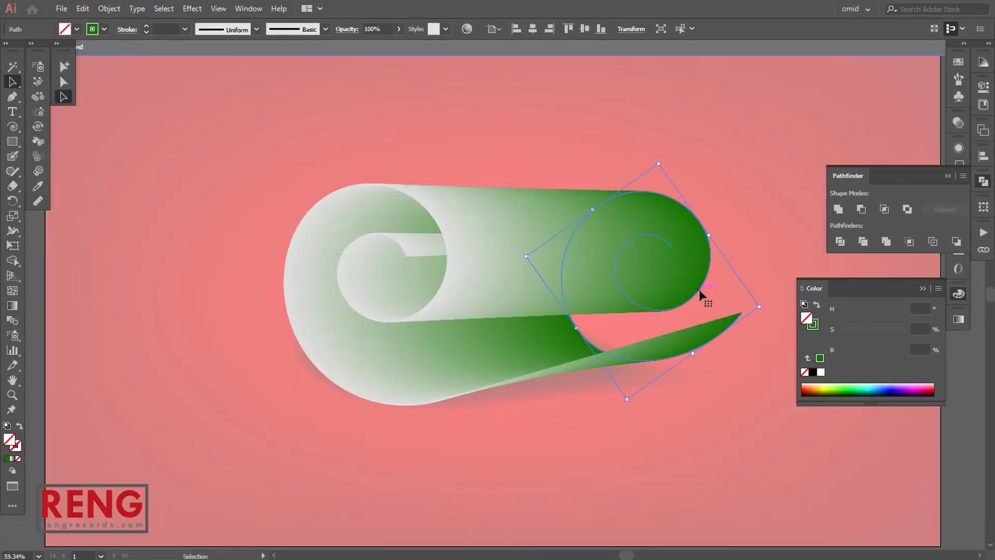
click(817, 327)
drag(860, 312, 875, 313)
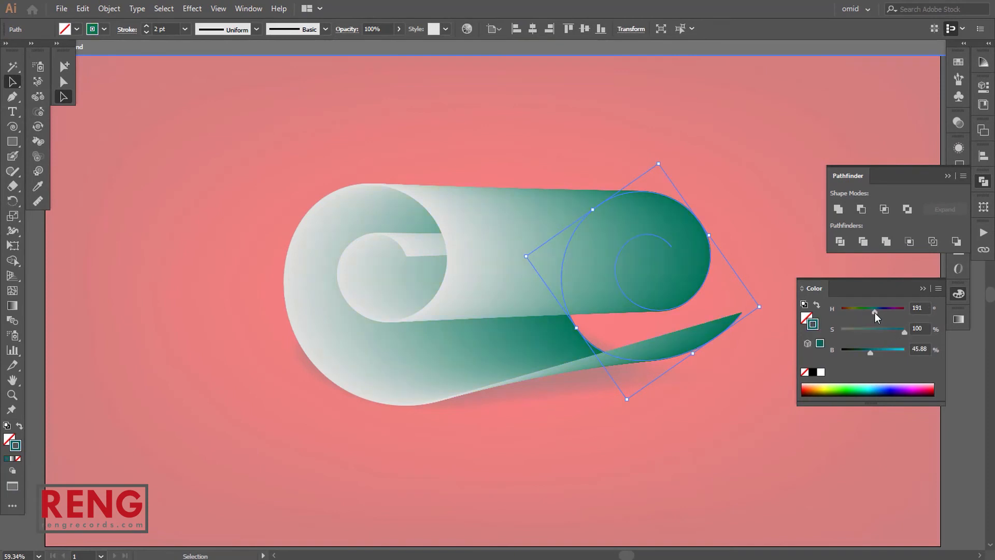
double_click(777, 214)
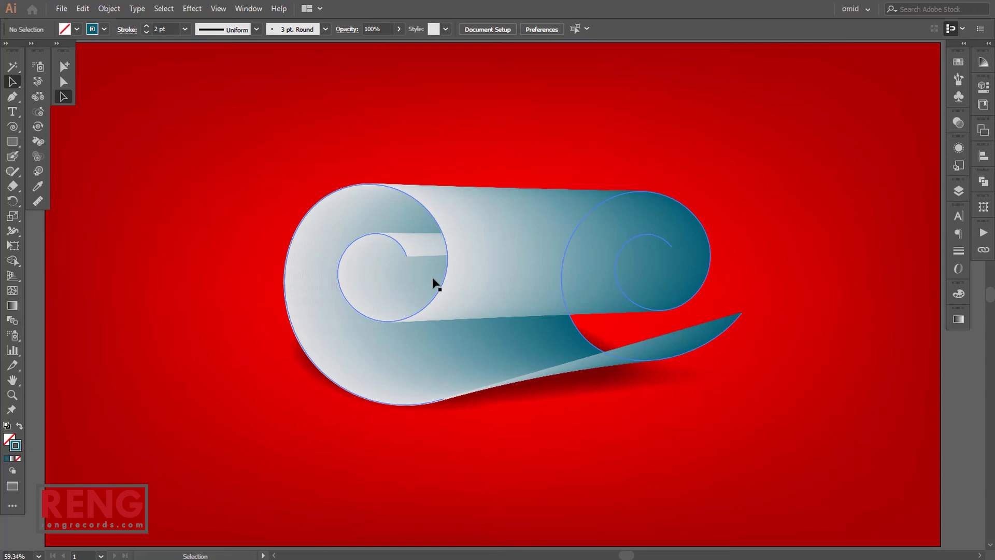
Place a duplicate of the paper roll to the left of the original and send it behind.
click(435, 282)
drag(465, 291, 273, 299)
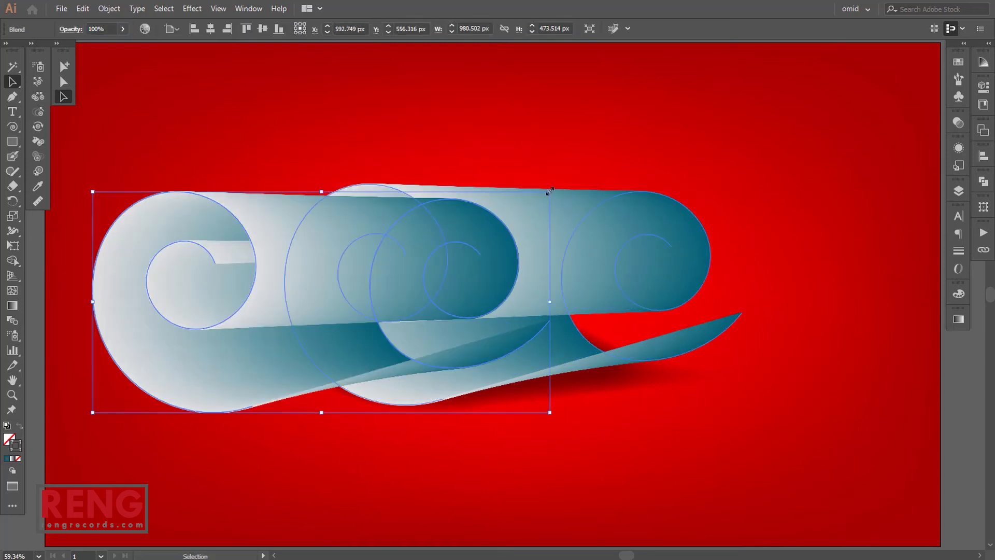
key(ctrl+bracketleft)
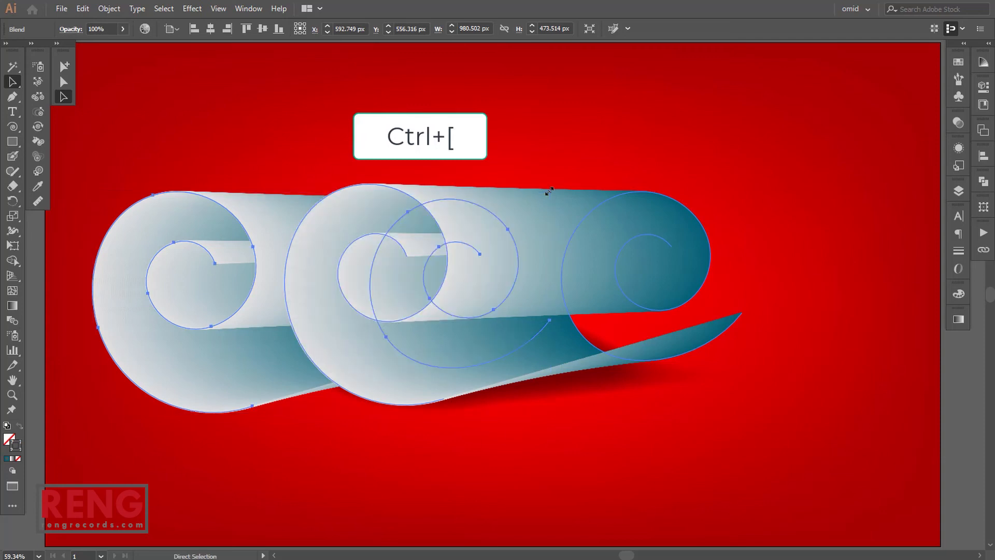
Reflect the duplicated roll across the horizontal axis.
right_click(290, 207)
mouse_move(348, 315)
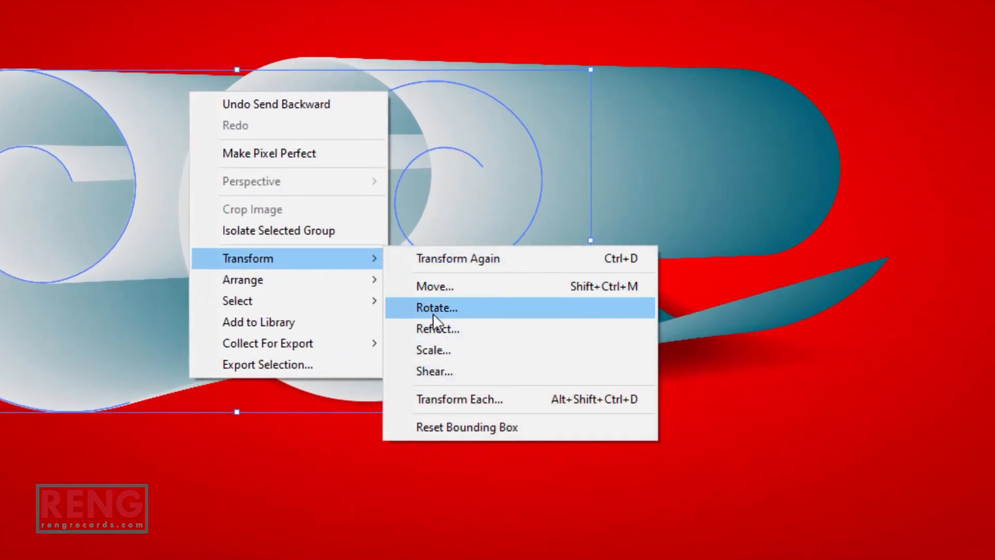
click(444, 328)
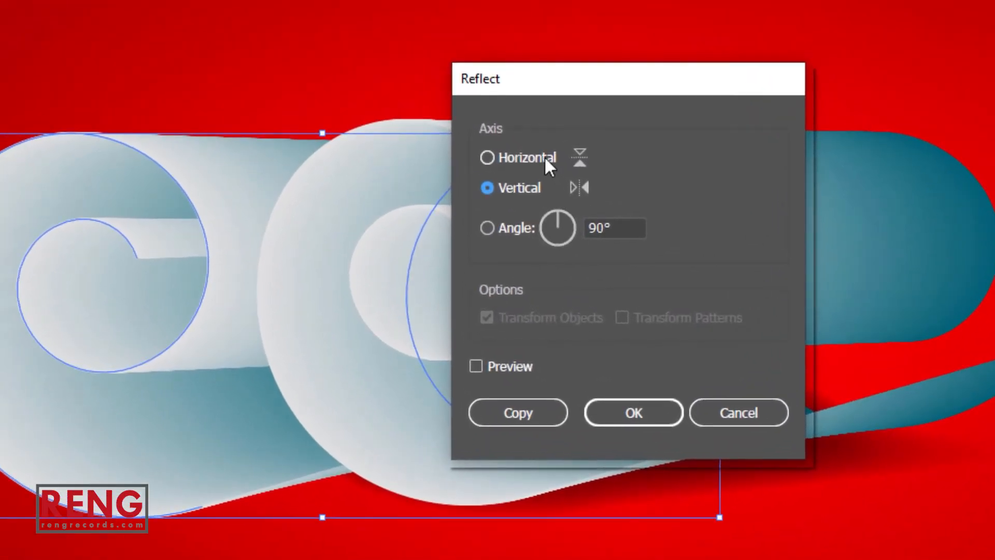
click(544, 157)
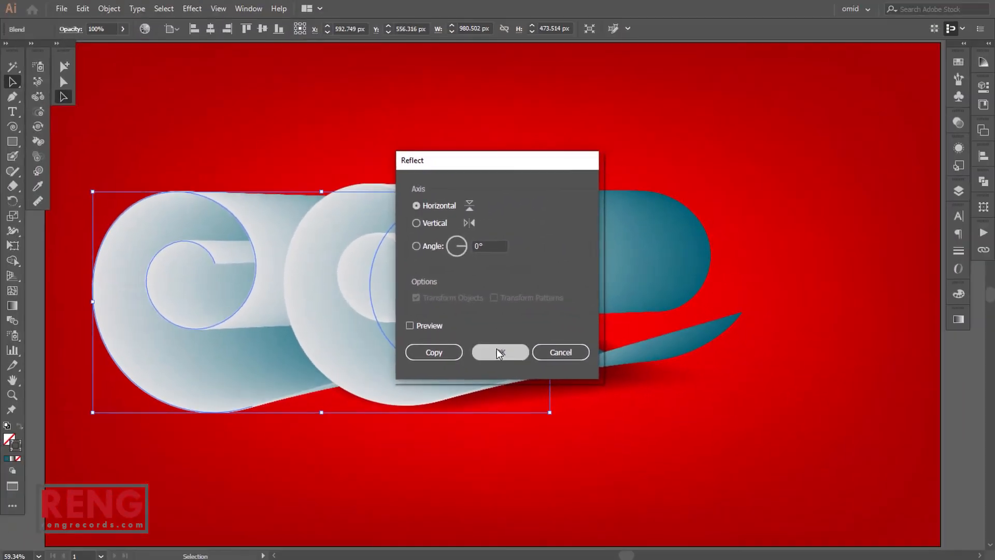
click(631, 428)
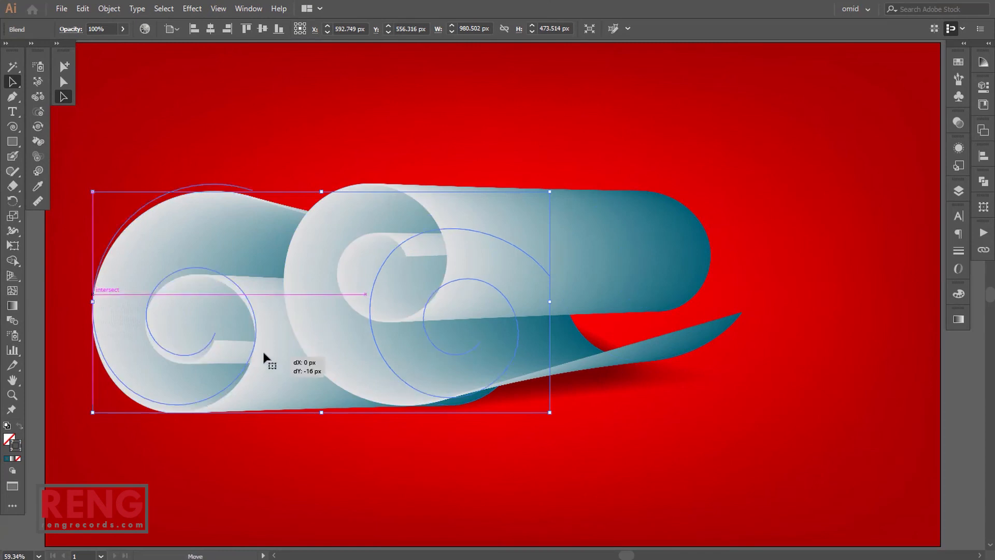
Rotate the reflected roll slightly, scale it down to about 789 × 392 px, and tuck it behind the large roll's left end.
drag(265, 363, 258, 341)
drag(557, 400, 555, 368)
drag(540, 181, 457, 222)
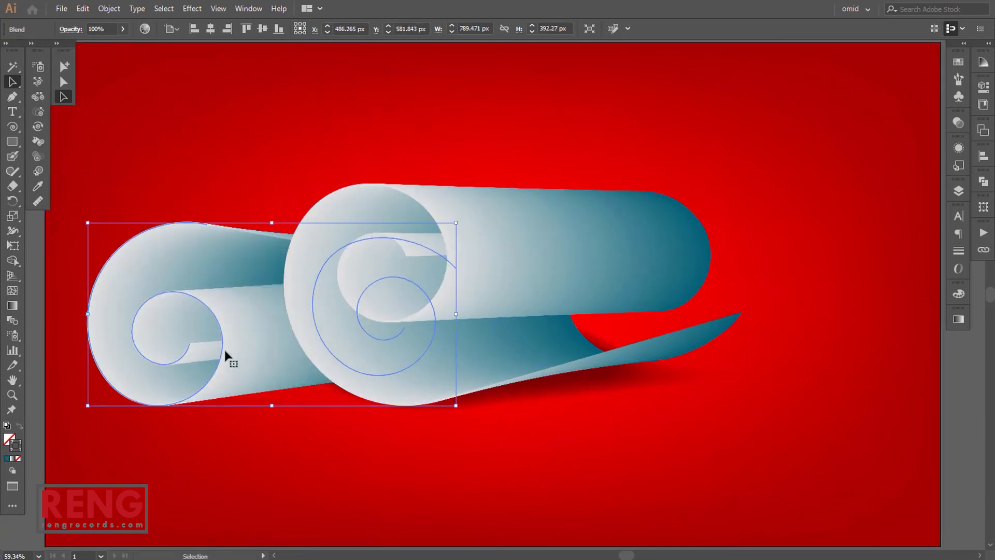
drag(234, 343, 270, 340)
drag(125, 310, 142, 309)
Adjust the upper outer anchor point of the small roll's front spiral to smooth its curve.
key(a)
drag(257, 223, 261, 229)
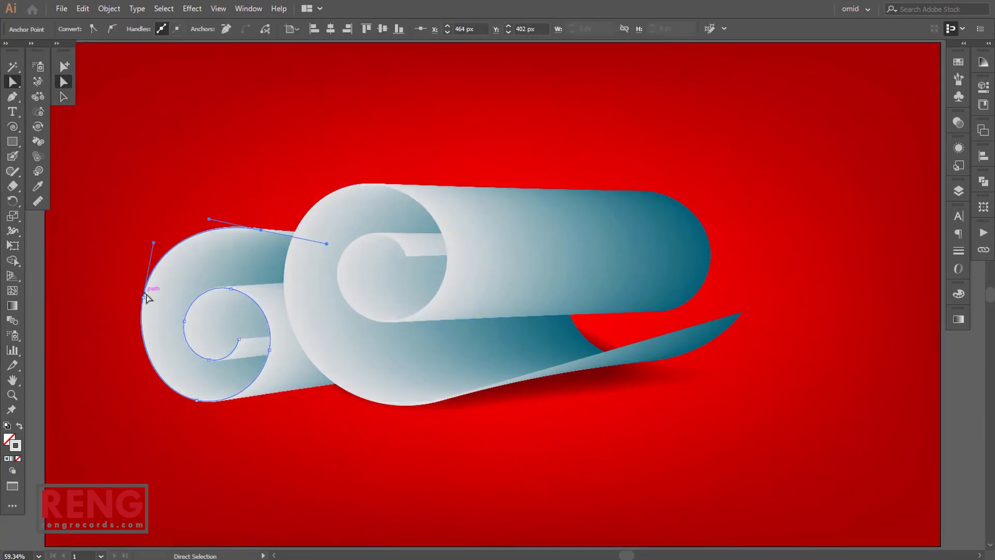
key(v)
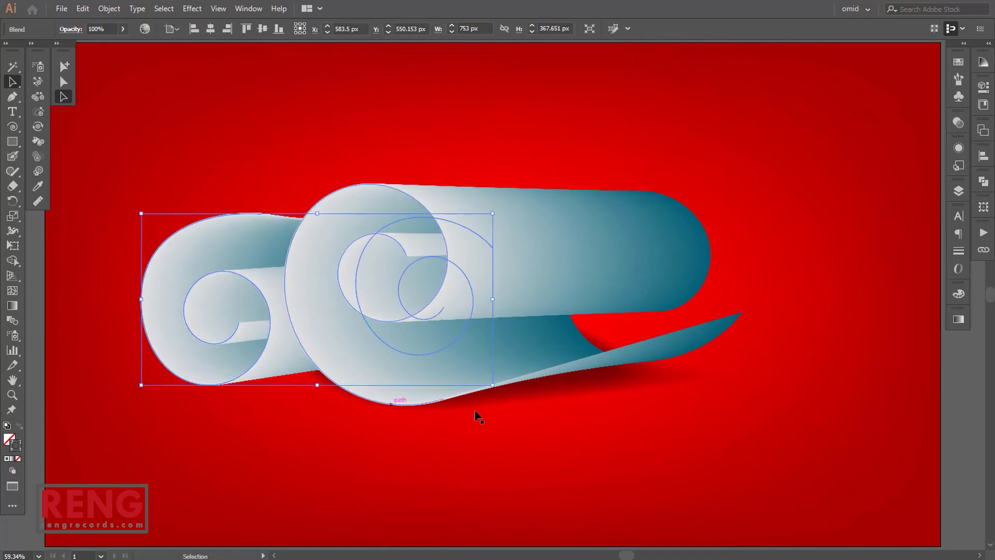
Duplicate the large roll's shadow, move the copy under the small roll, and scale and rotate it to fit.
click(537, 389)
drag(579, 391, 390, 383)
drag(109, 269, 139, 310)
drag(278, 409, 254, 393)
click(232, 386)
click(231, 398)
Reshape the copied shadow by moving its anchor points and handles so it follows the small roll's underside.
key(a)
click(138, 331)
drag(138, 330, 168, 325)
drag(95, 356, 108, 351)
drag(161, 385, 163, 380)
drag(306, 388, 325, 390)
drag(497, 356, 530, 367)
Refine the outer left curve of the small roll's front spiral by adjusting its anchor points and handles, and deselect it.
click(141, 294)
drag(142, 294, 148, 294)
drag(261, 214, 195, 236)
drag(149, 295, 142, 322)
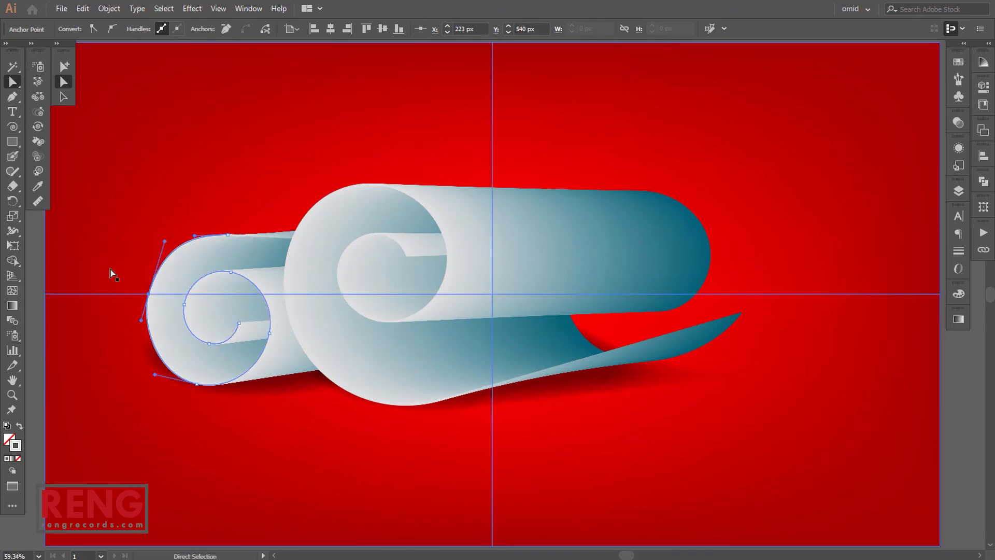
click(62, 97)
key(ctrl+semicolon)
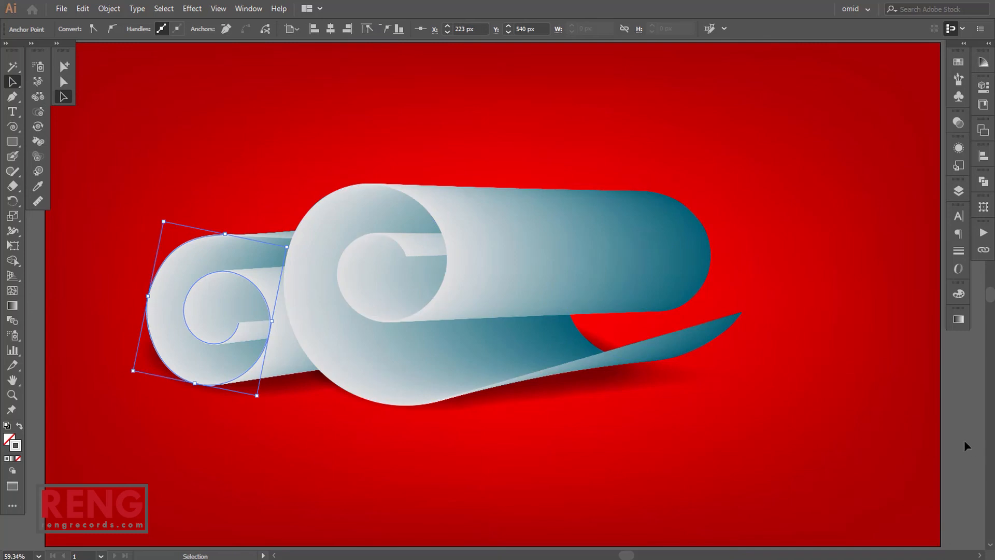
click(964, 439)
key(ctrl+0)
Open Recolor Artwork for the small roll, apply the 1 color job preset, and switch the colour controls to Global Adjust.
click(333, 315)
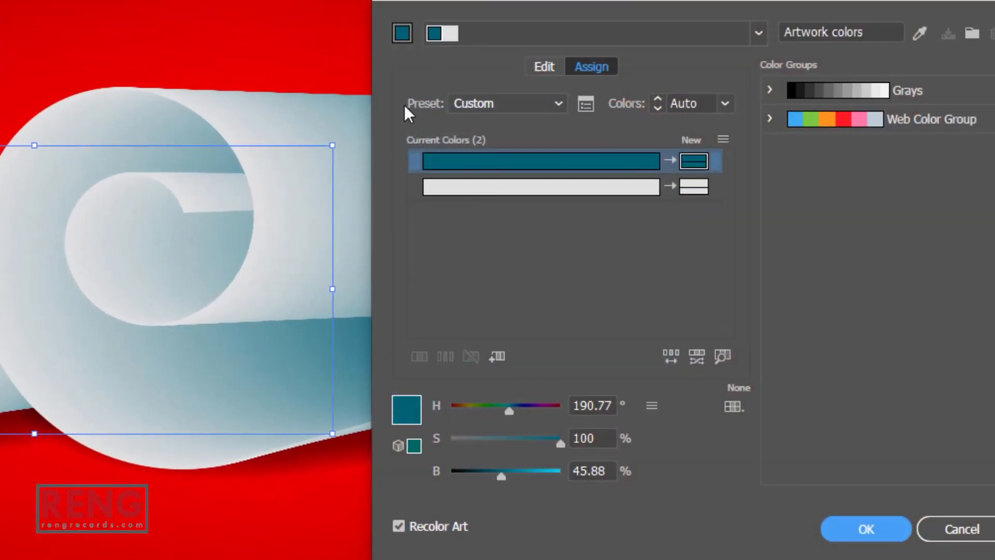
click(559, 104)
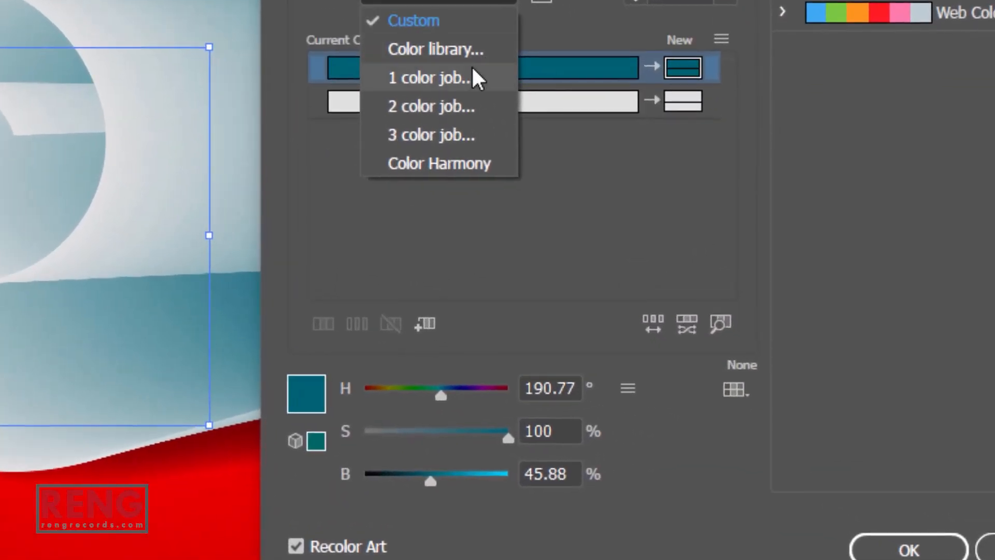
click(601, 187)
click(98, 188)
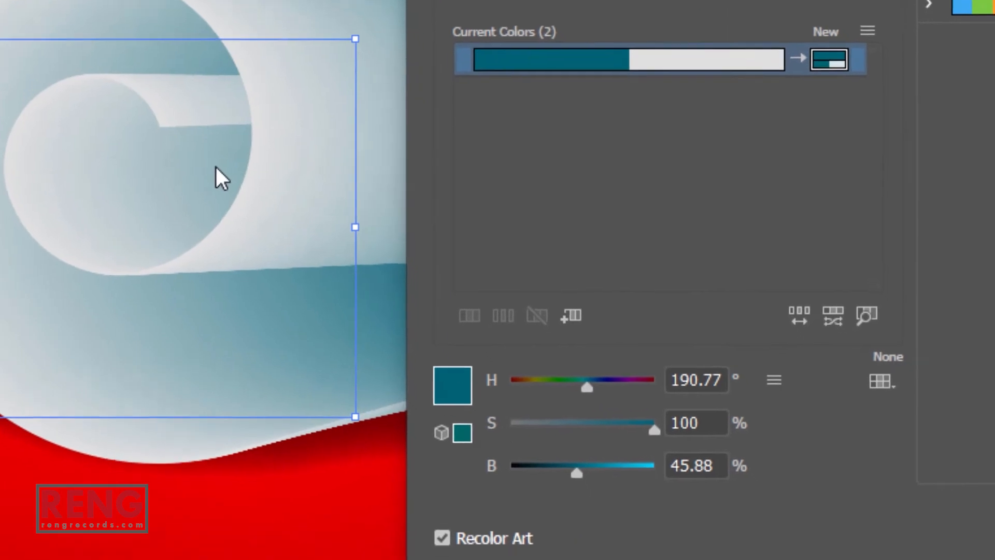
click(743, 339)
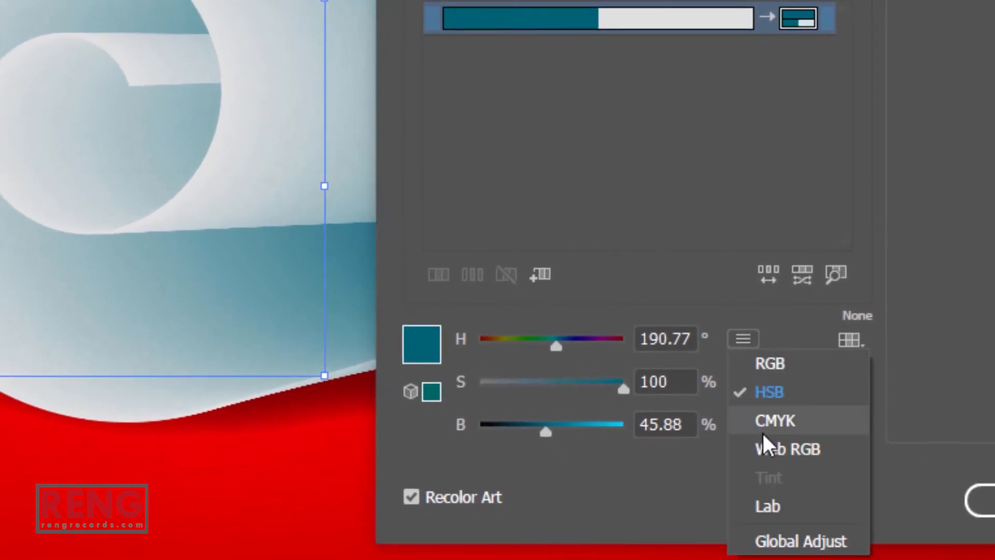
click(796, 537)
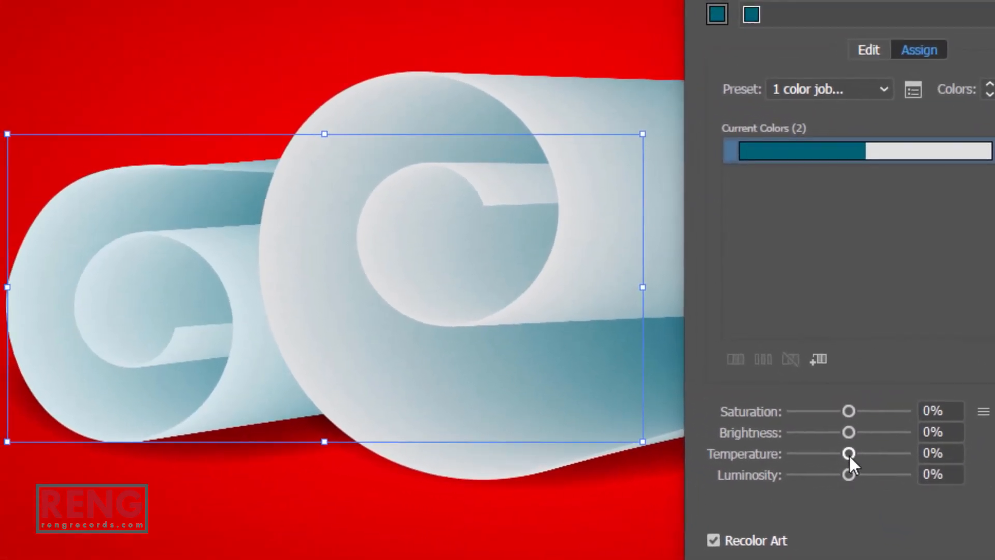
Recolour the small roll with saturation -30%, brightness -50% and temperature 100%, and deselect it.
click(658, 409)
drag(828, 454, 936, 456)
drag(847, 433, 826, 403)
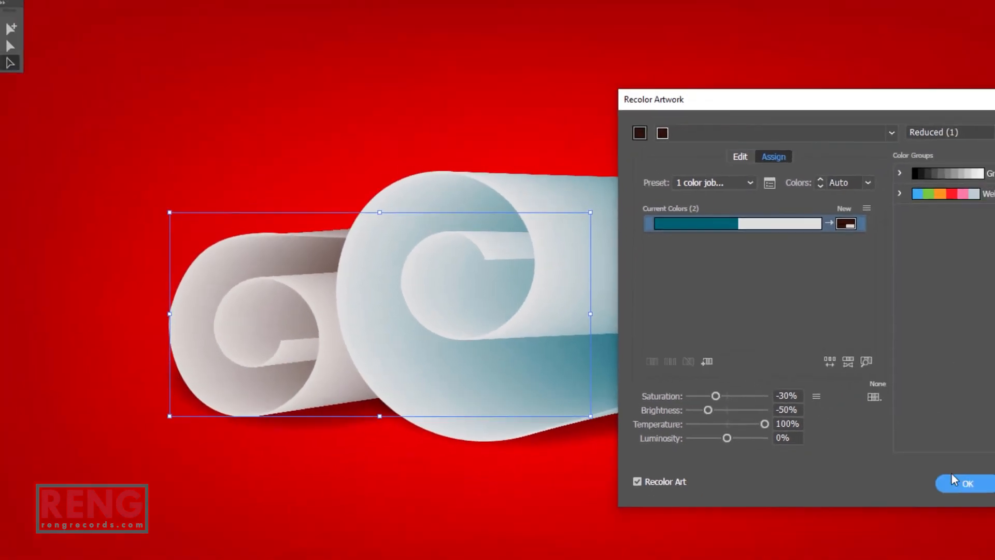
click(969, 486)
click(874, 417)
key(ctrl+0)
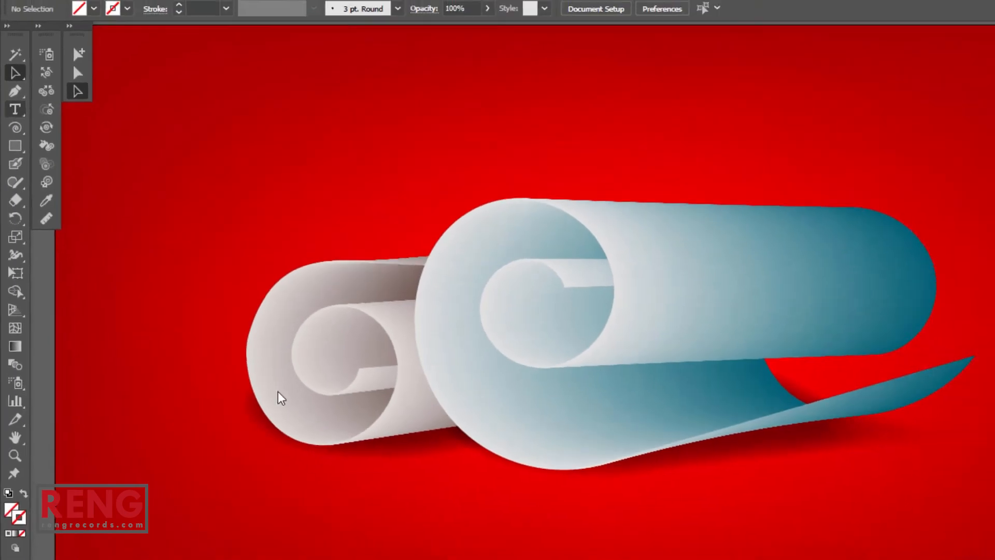
Add the text "Rolled Paper" beneath the rolls, set its size to 200 pt, and centre it below the artwork.
click(406, 532)
text(Rolled Paper)
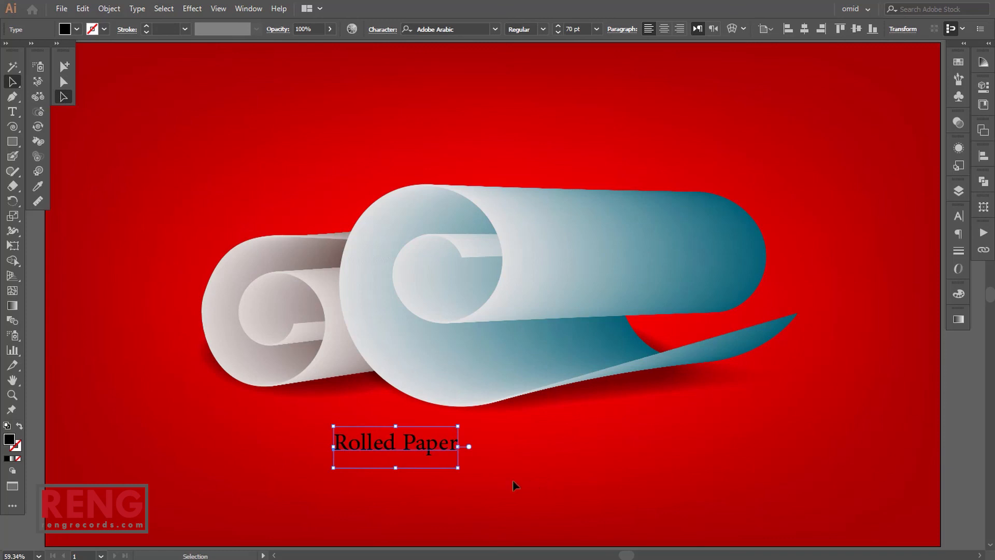
triple_click(379, 445)
shift+click(557, 26)
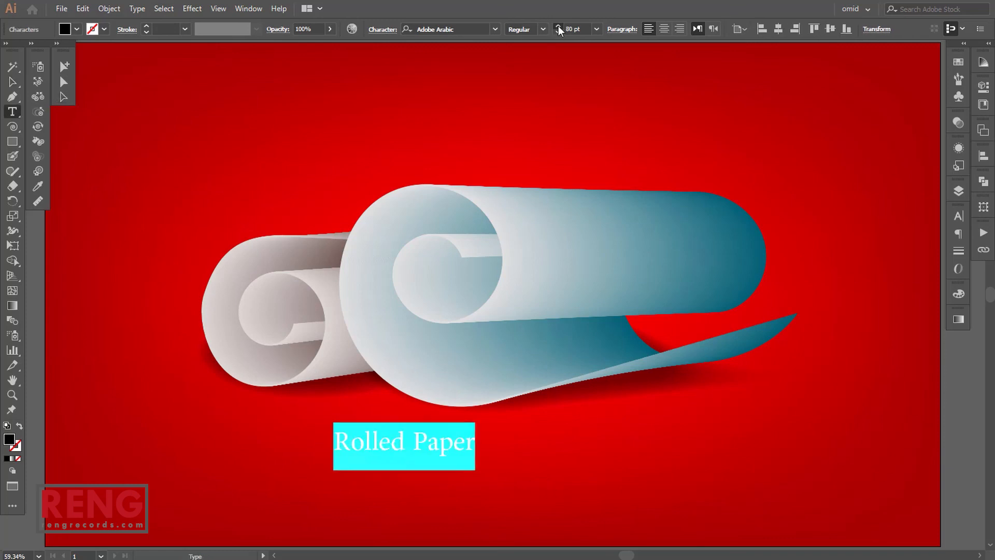
click(60, 97)
drag(546, 434, 510, 462)
Fill the "Rolled Paper" text with white.
click(76, 29)
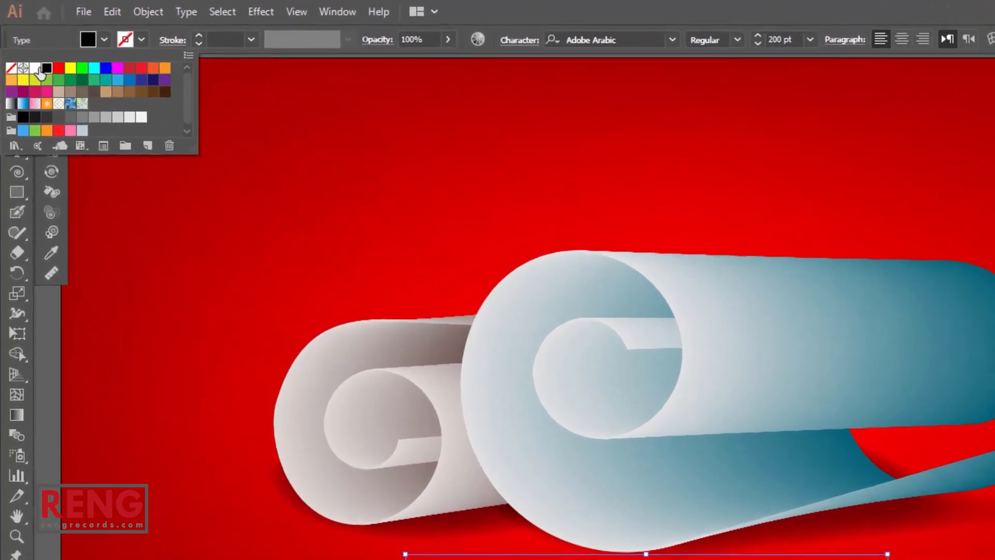
click(25, 50)
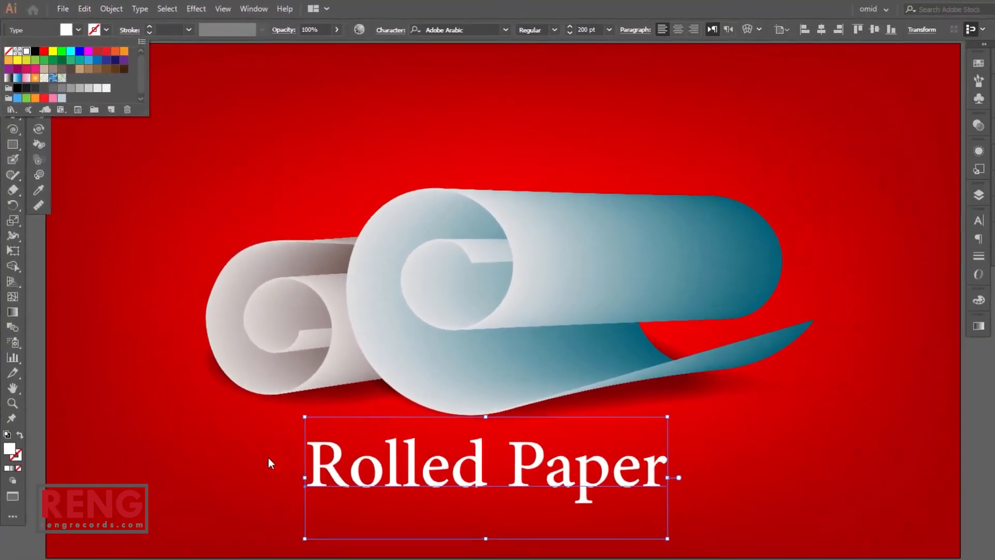
click(241, 460)
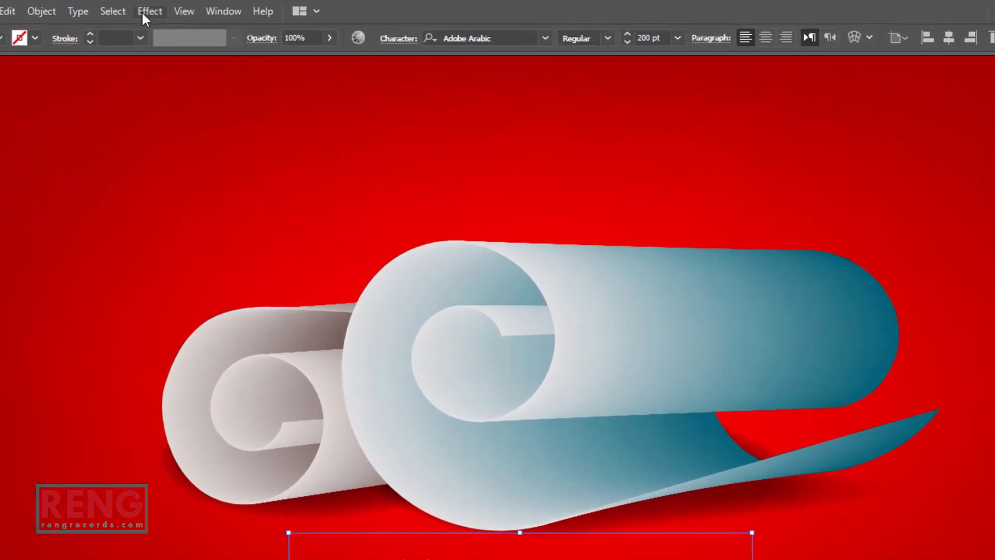
Open the Illustrator Drop Shadow effect for the "Rolled Paper" text and turn on its preview.
click(196, 9)
mouse_move(187, 241)
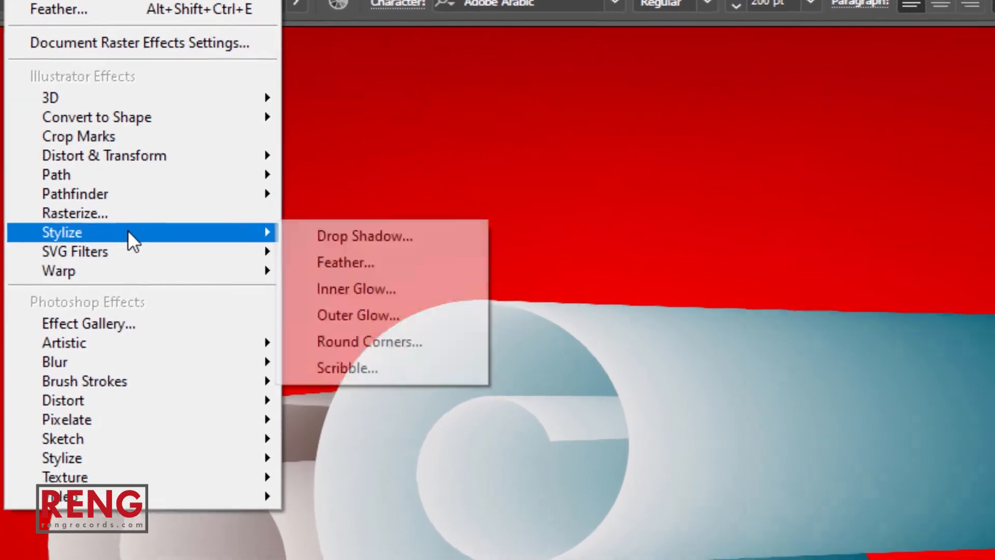
click(400, 244)
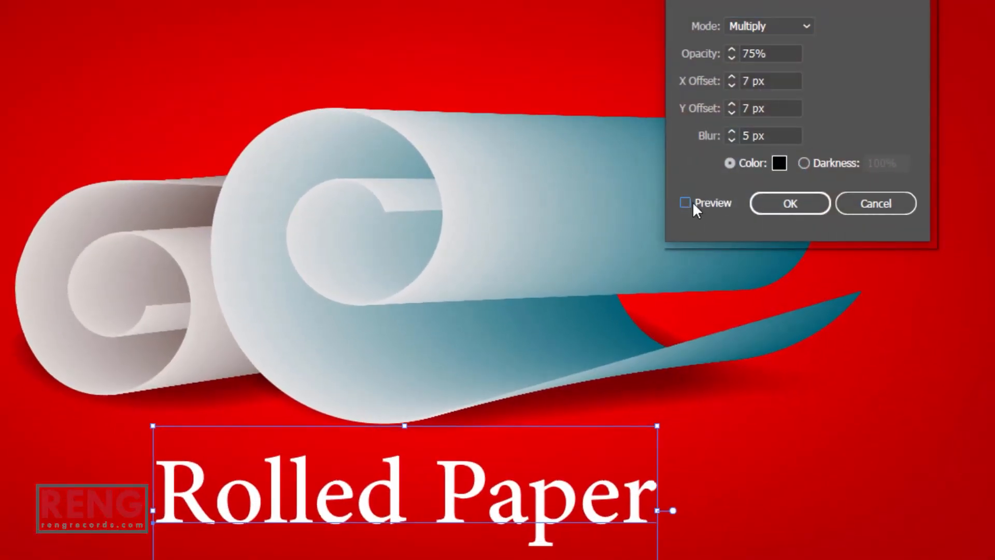
click(685, 202)
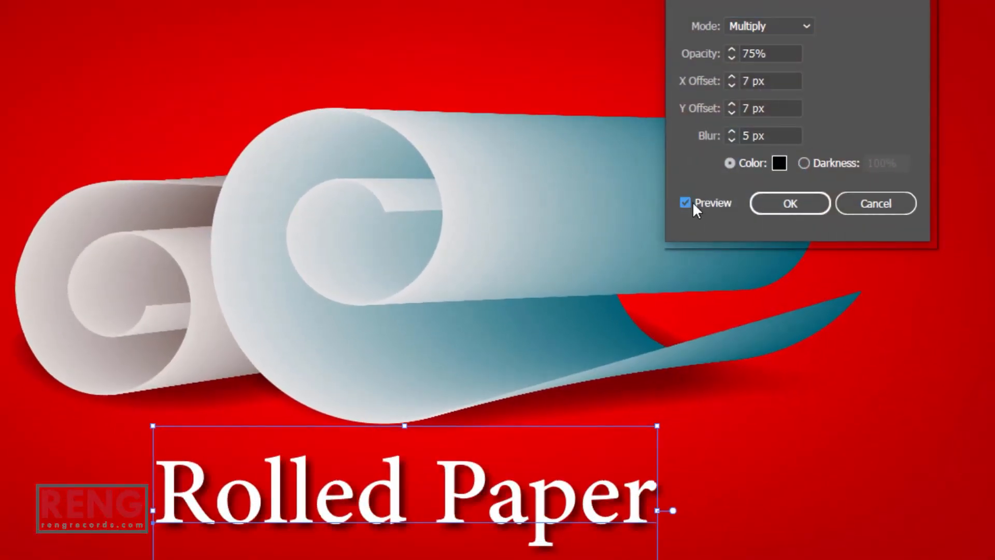
Set the text shadow's X offset to 0 px and Y offset to 10 px, apply the effect, and deselect the text.
click(734, 78)
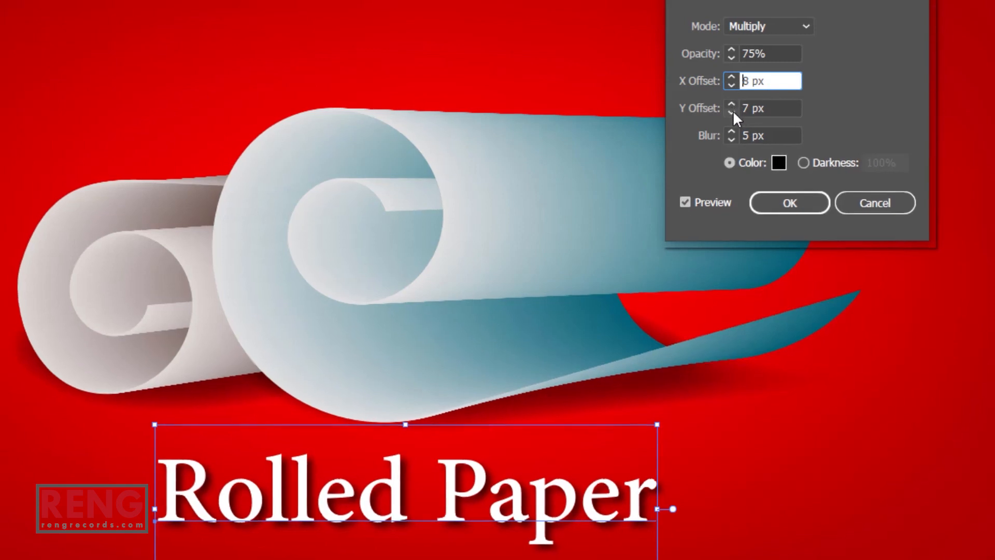
click(732, 112)
click(732, 112)
click(732, 112)
click(732, 112)
click(733, 112)
click(708, 180)
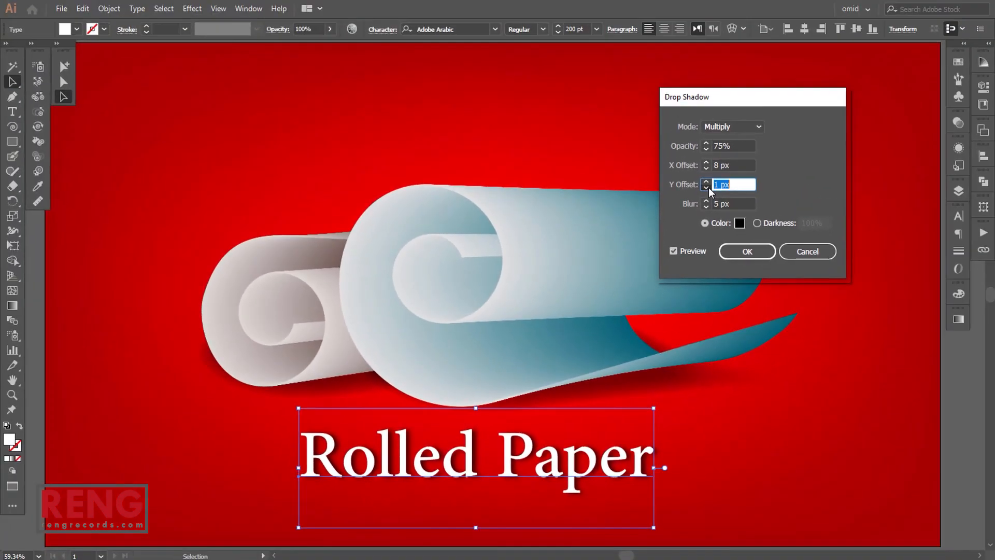
click(705, 167)
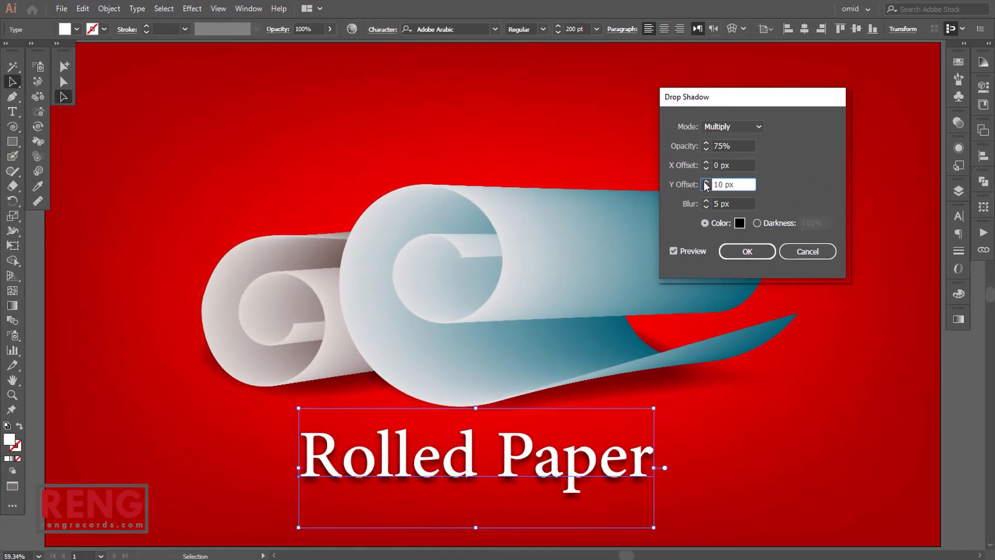
click(744, 255)
click(827, 396)
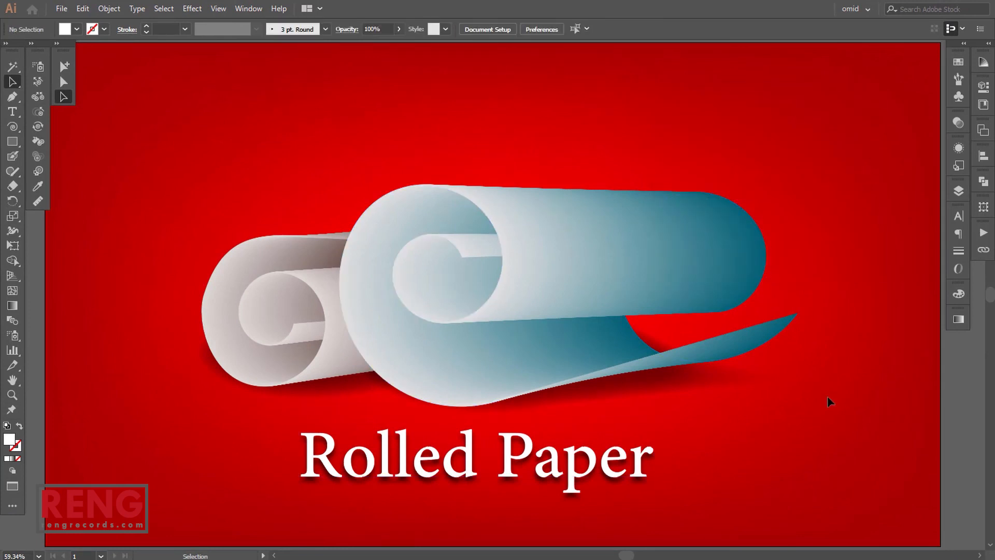